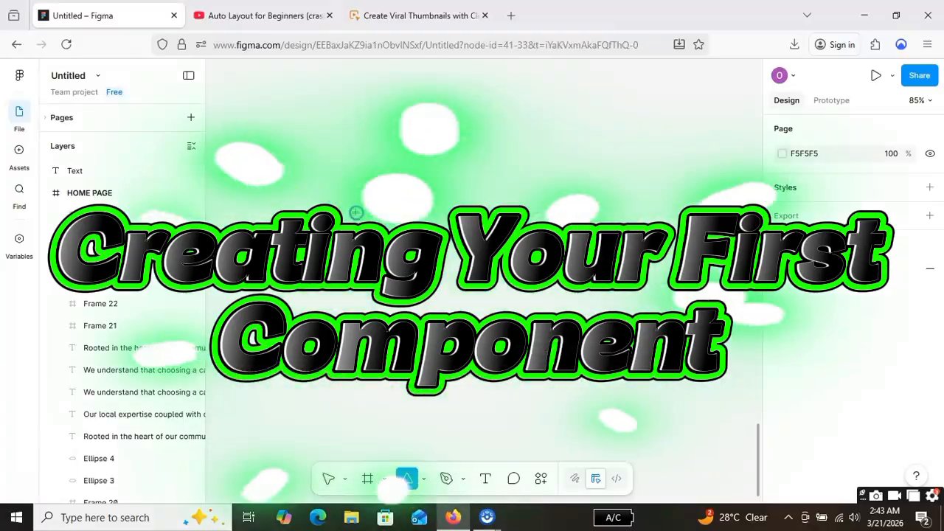
Step: Draw a triangle about 56 × 49 on the empty canvas and an ellipse about 44 × 38 beside it
drag(309, 170, 343, 198)
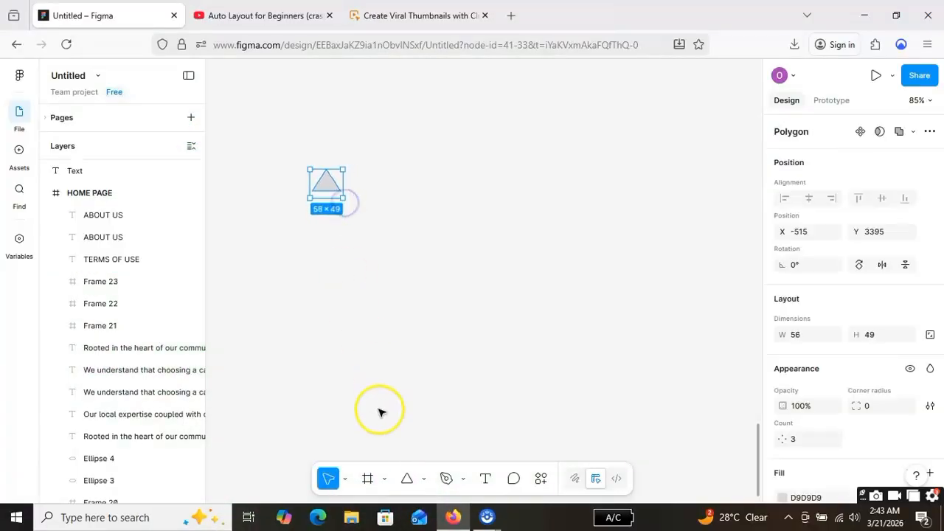
click(425, 481)
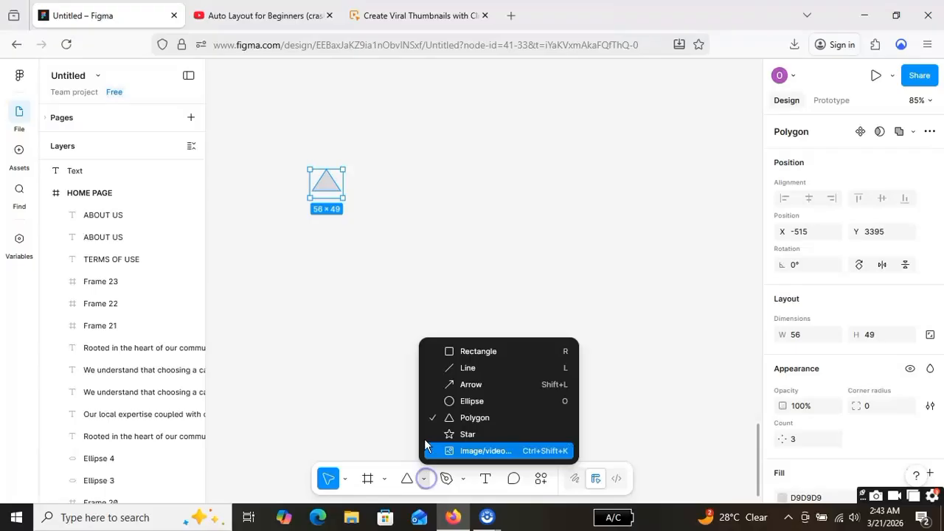
click(489, 401)
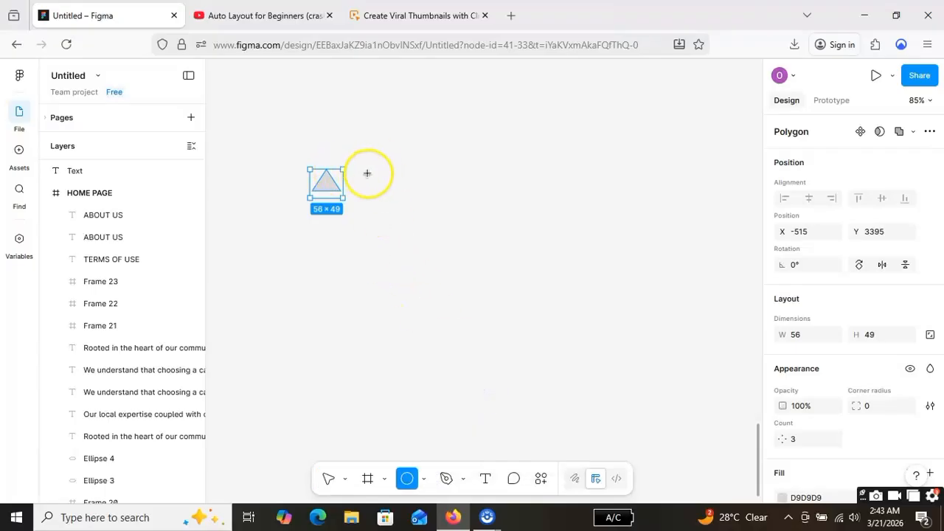
mouse_move(356, 175)
mouse_down()
mouse_move(372, 195)
mouse_move(388, 193)
mouse_move(355, 180)
mouse_up()
Step: Add a rectangle about 42 × 38 and a star about 50 × 49 to continue the row after the ellipse
click(423, 478)
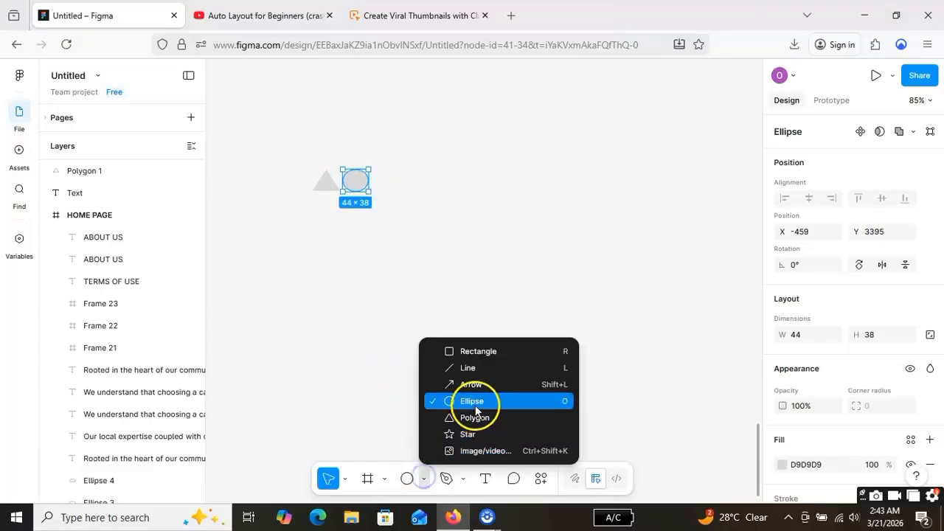
click(490, 351)
mouse_move(380, 168)
mouse_down()
mouse_move(404, 191)
mouse_move(387, 184)
mouse_up()
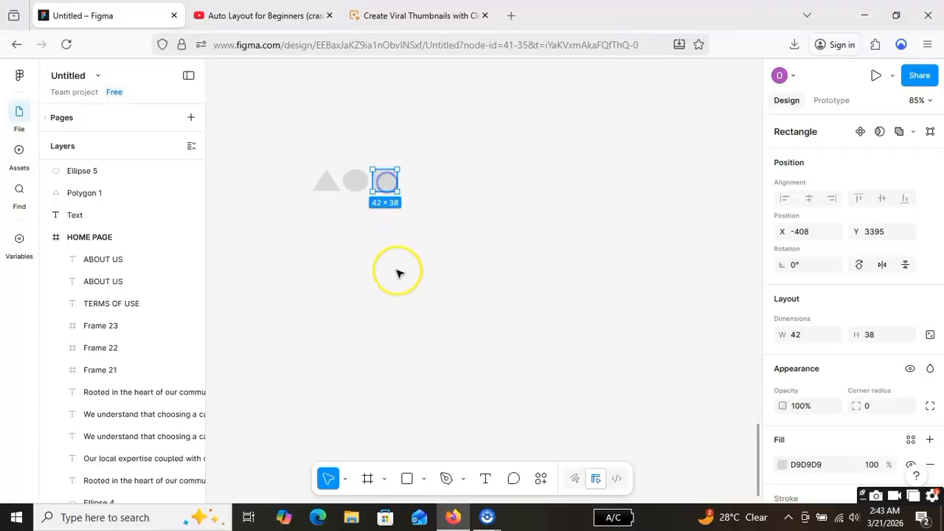
click(424, 480)
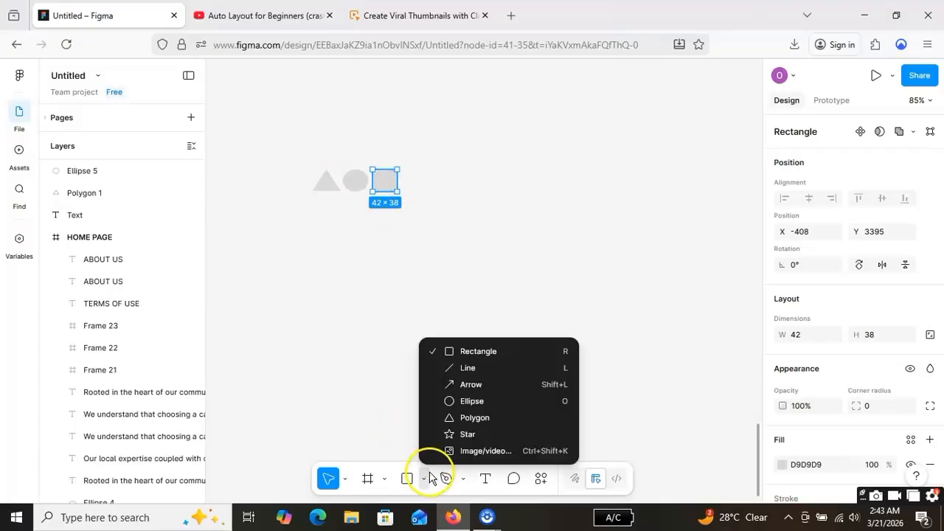
click(474, 434)
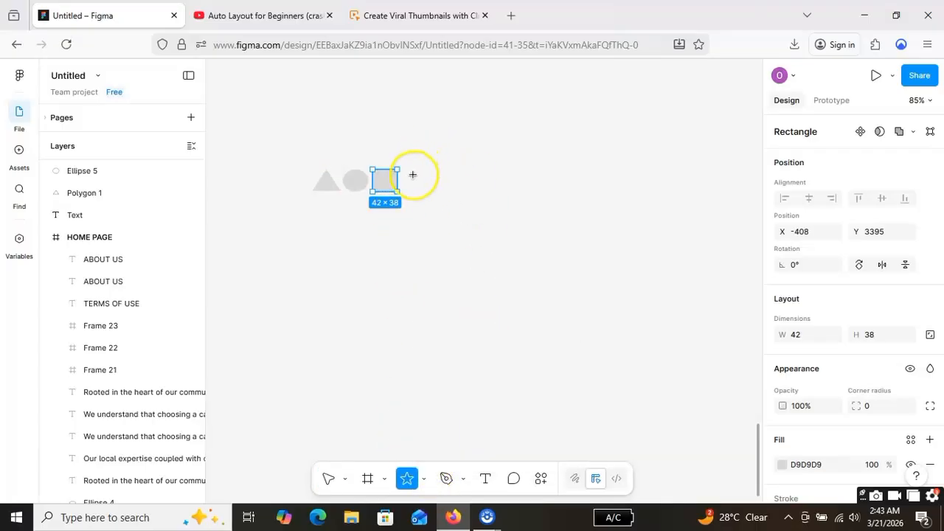
mouse_move(410, 170)
mouse_down()
mouse_move(439, 196)
mouse_move(419, 181)
mouse_up()
click(379, 219)
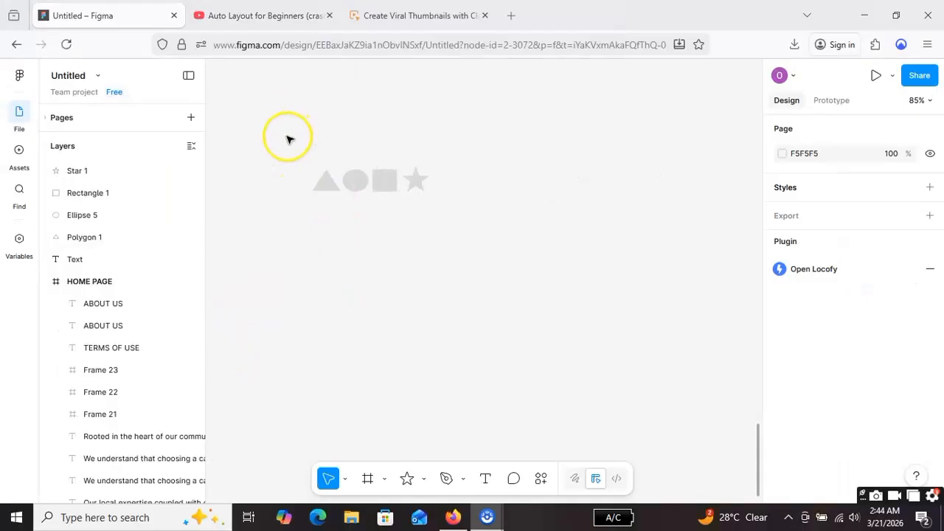
Step: Select the triangle, ellipse, rectangle and star together and apply auto layout to them
click(285, 143)
click(468, 233)
drag(263, 143, 504, 238)
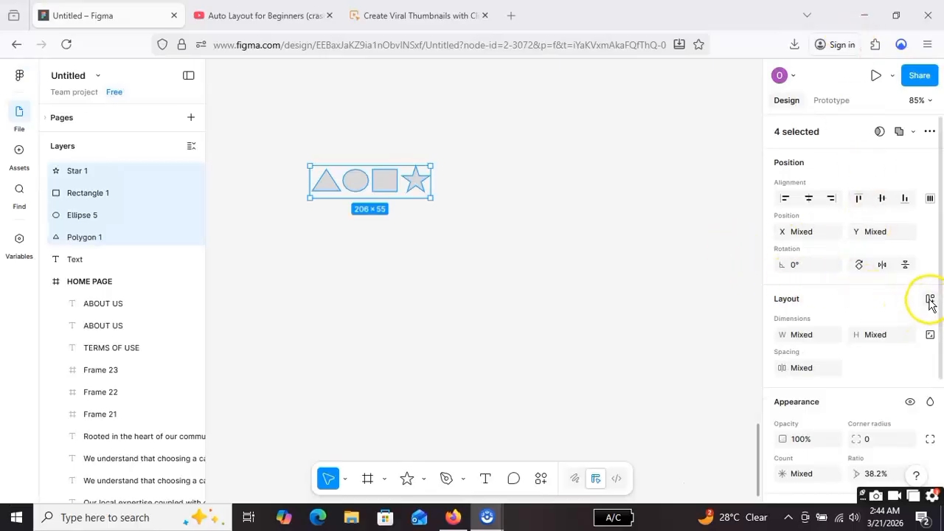
click(930, 300)
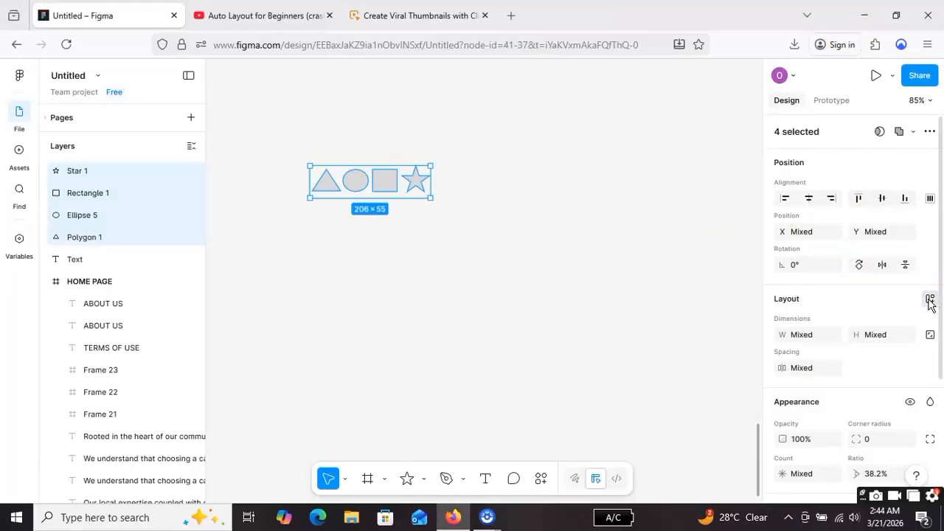
click(930, 300)
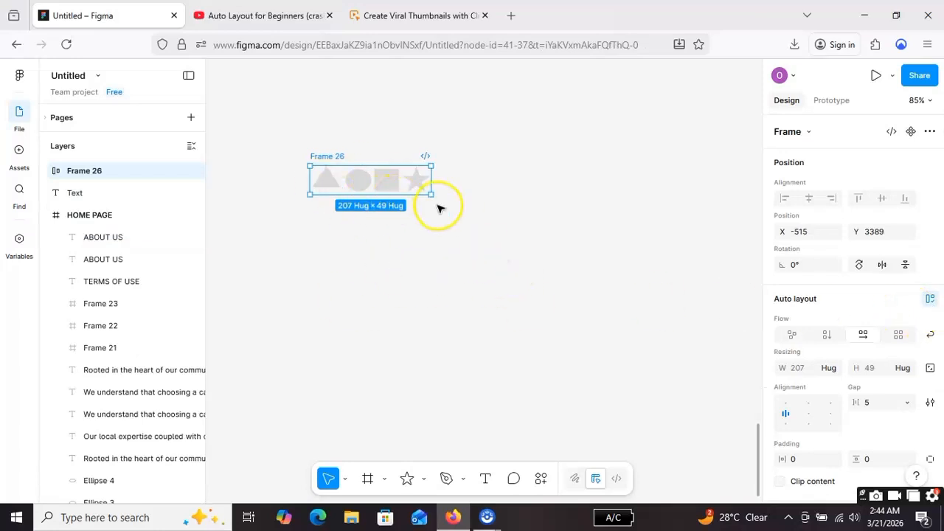
Step: Widen the auto layout frame to about 263 and increase the gap between its shapes to 15
mouse_move(432, 194)
mouse_down()
mouse_move(505, 244)
mouse_move(448, 222)
mouse_move(425, 193)
mouse_up()
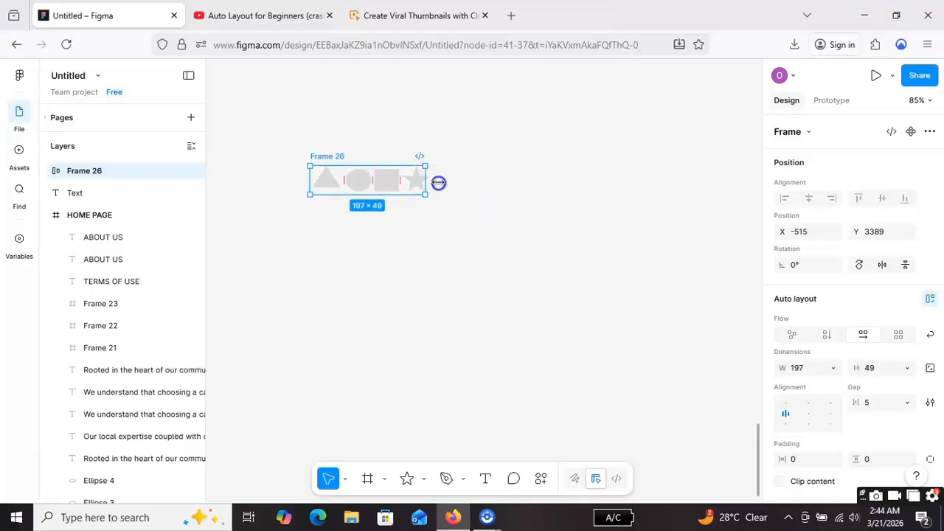
drag(413, 184, 344, 188)
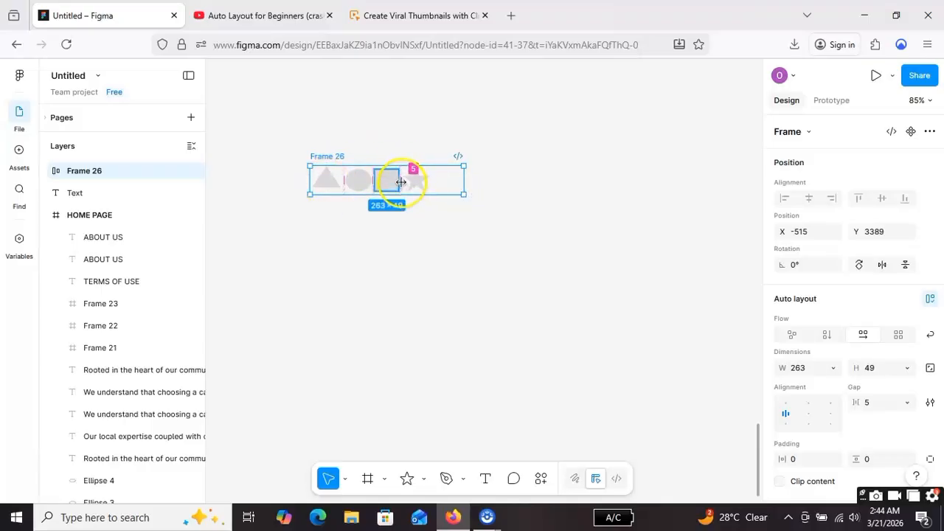
drag(463, 177, 421, 187)
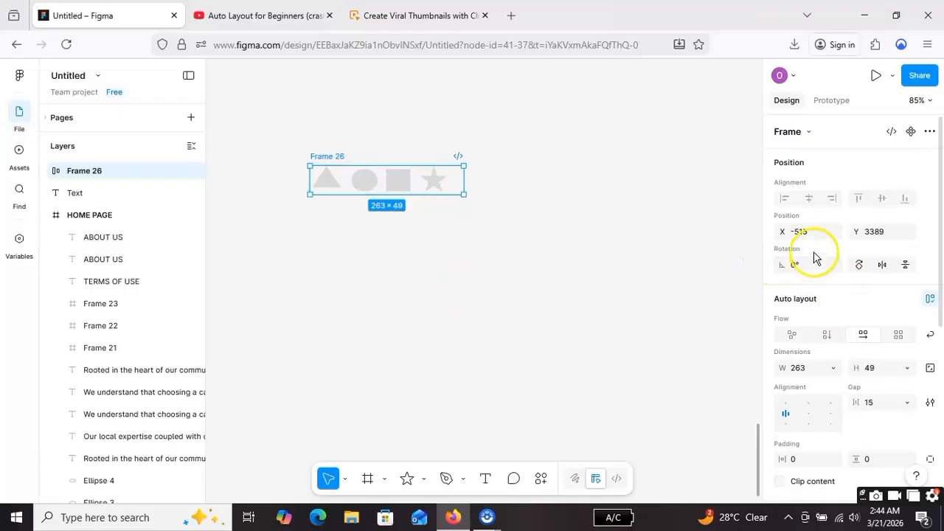
Step: Shift the auto layout frame horizontally to X position -503
drag(782, 229, 782, 229)
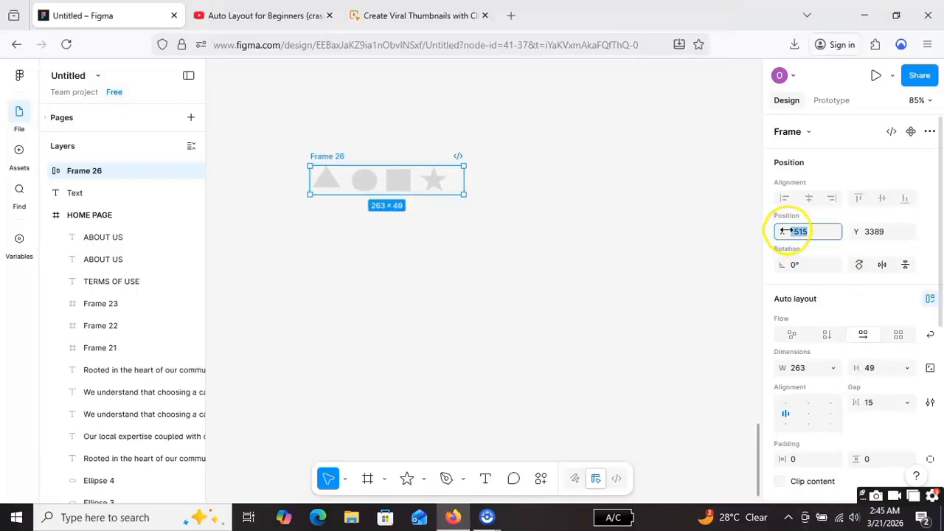
key(Escape)
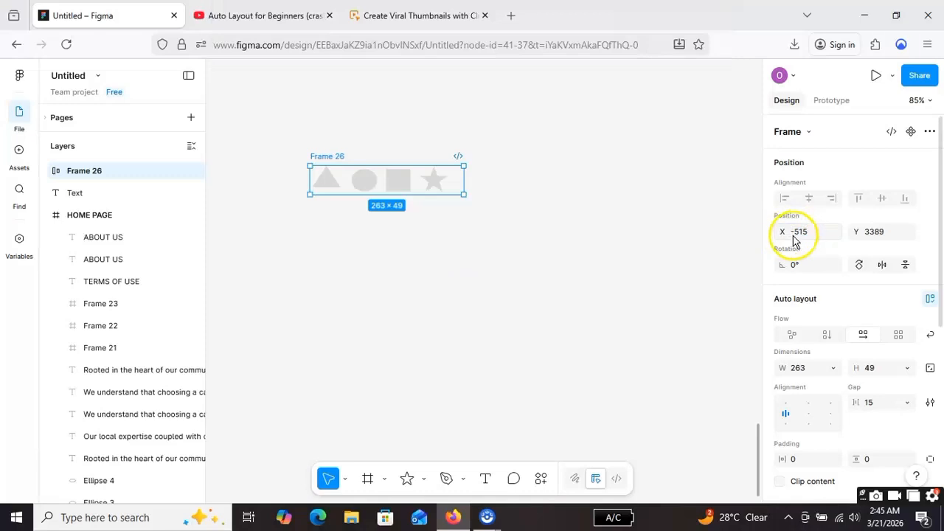
drag(800, 231, 810, 231)
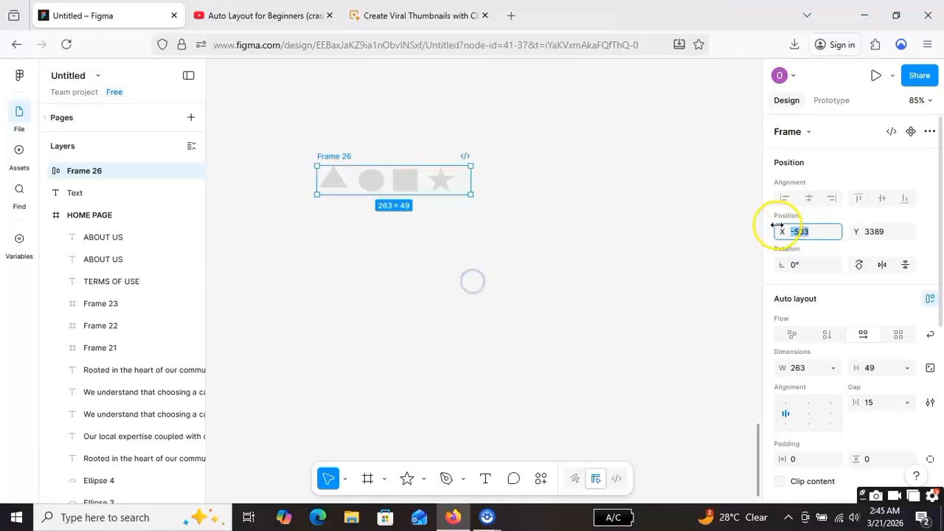
click(561, 214)
Step: Turn on Wrap for the auto layout frame and narrow it to about 136 so the shapes flow onto two rows
click(401, 188)
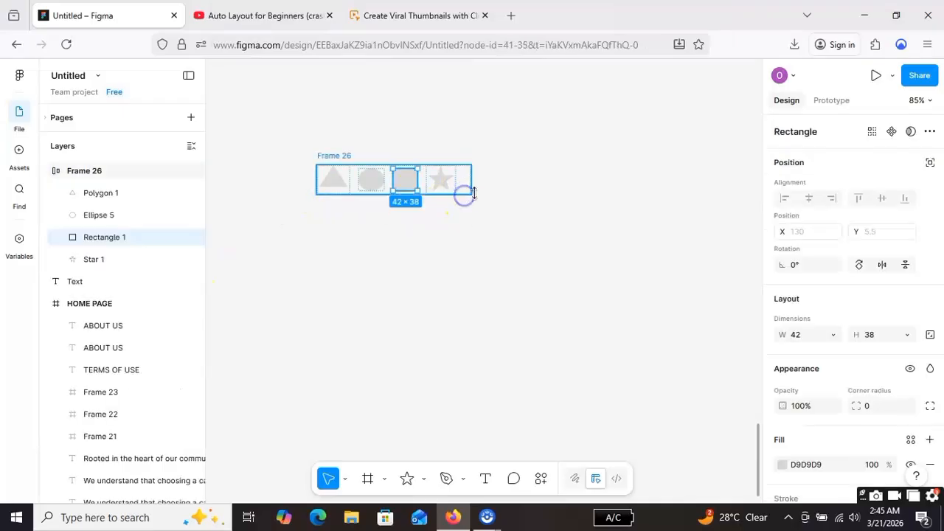
click(464, 194)
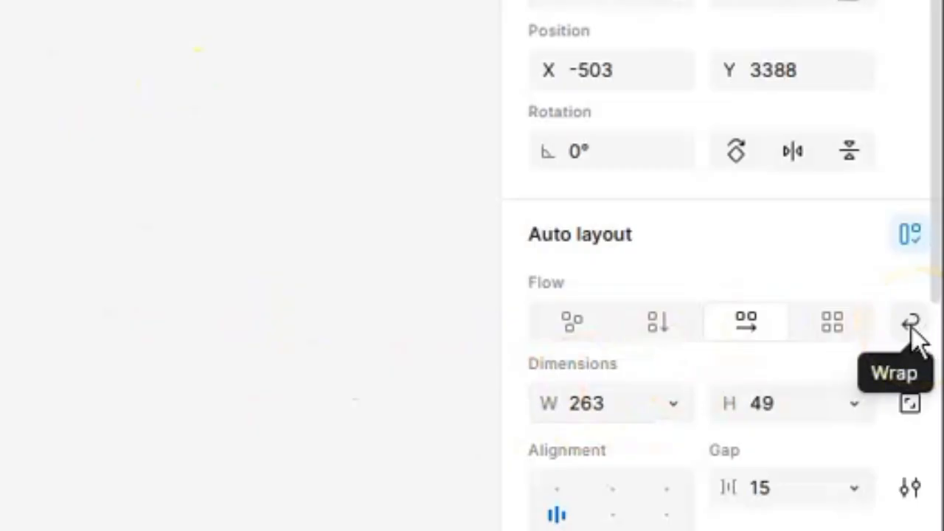
click(929, 335)
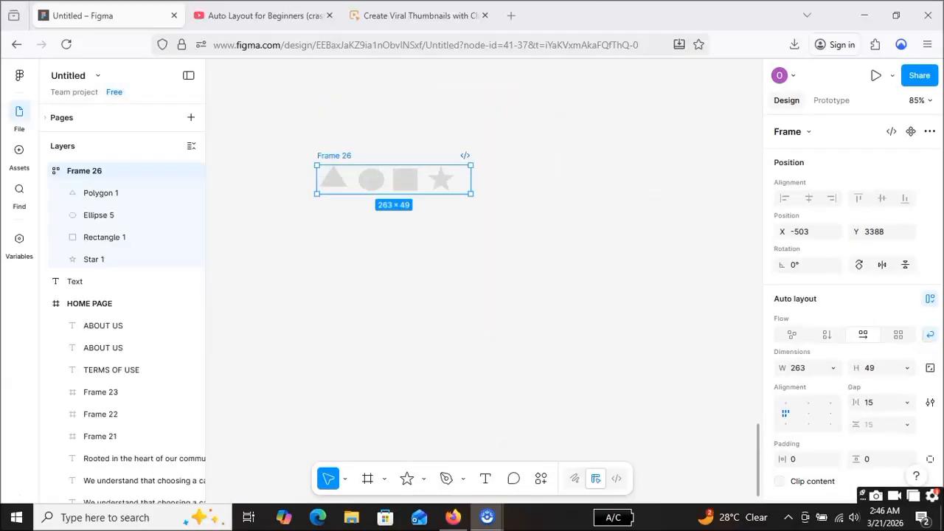
drag(469, 178, 397, 179)
Step: Widen the wrapping frame to about 258 so all four shapes fit on one row
click(449, 251)
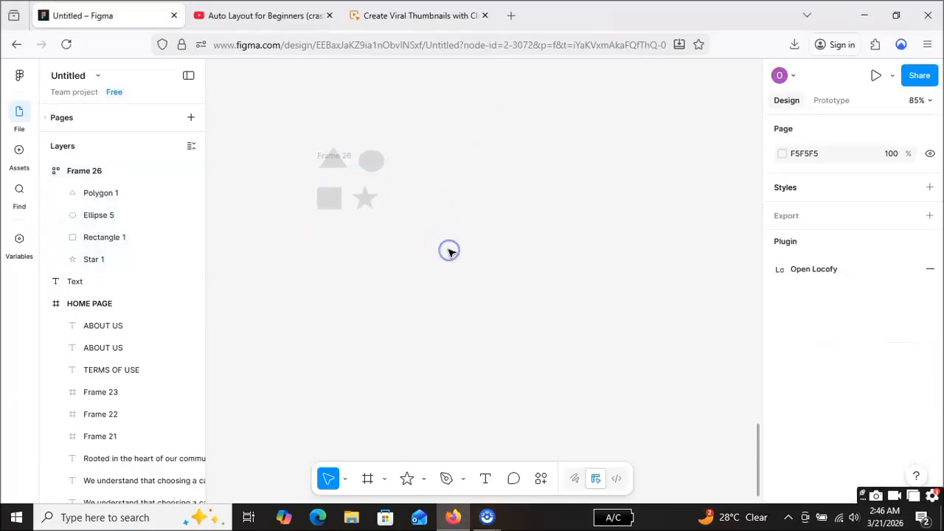
click(393, 185)
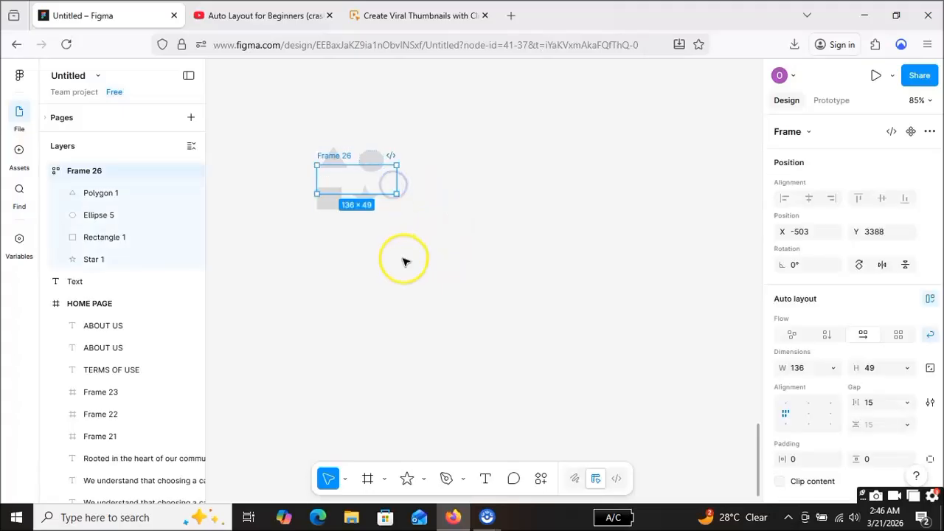
drag(393, 177, 468, 177)
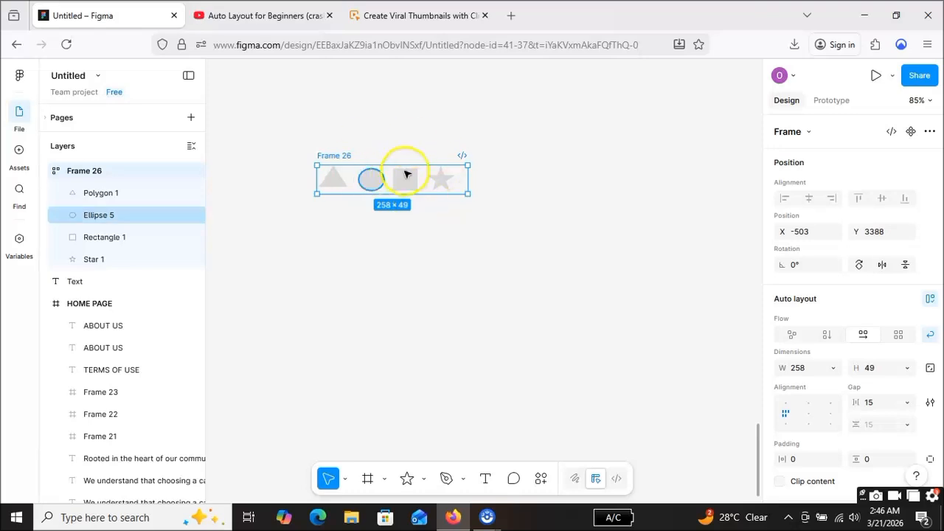
Step: Fill the triangle in the auto layout frame with red F80808
click(343, 182)
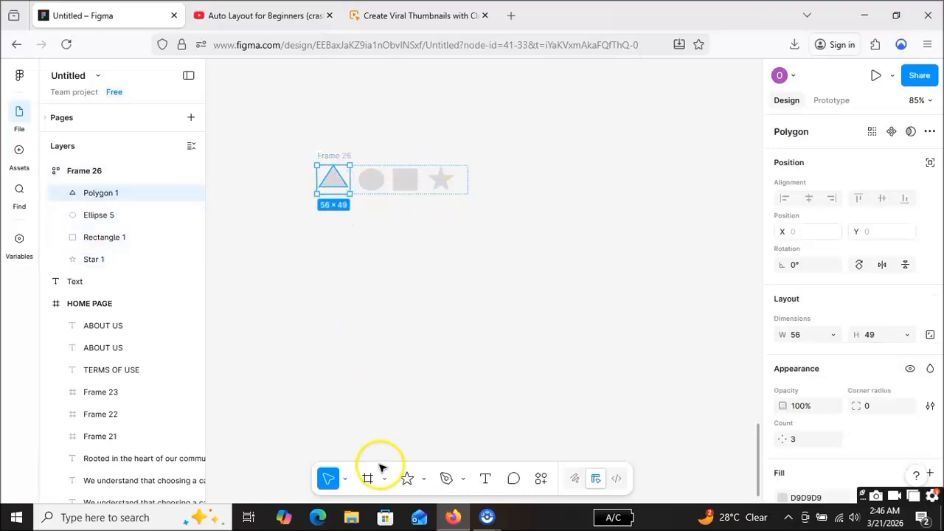
scroll(838, 420, down, 2)
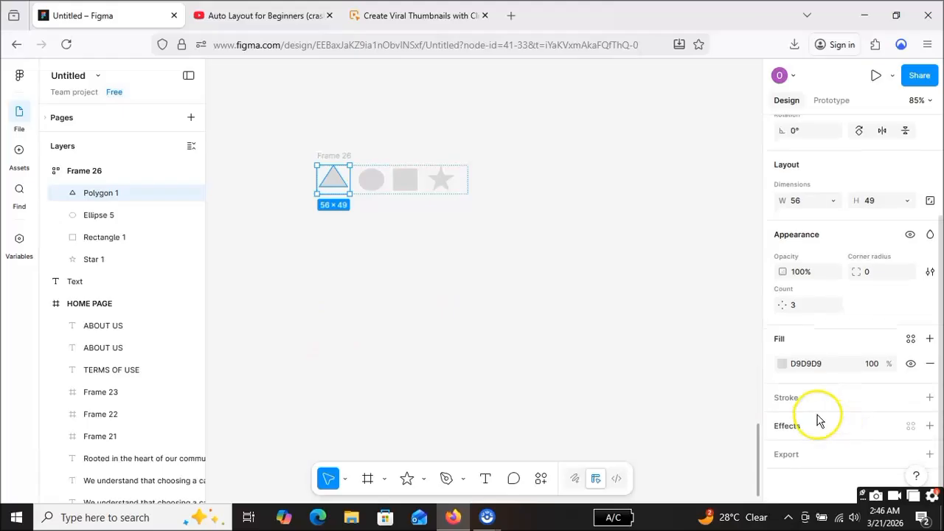
click(783, 363)
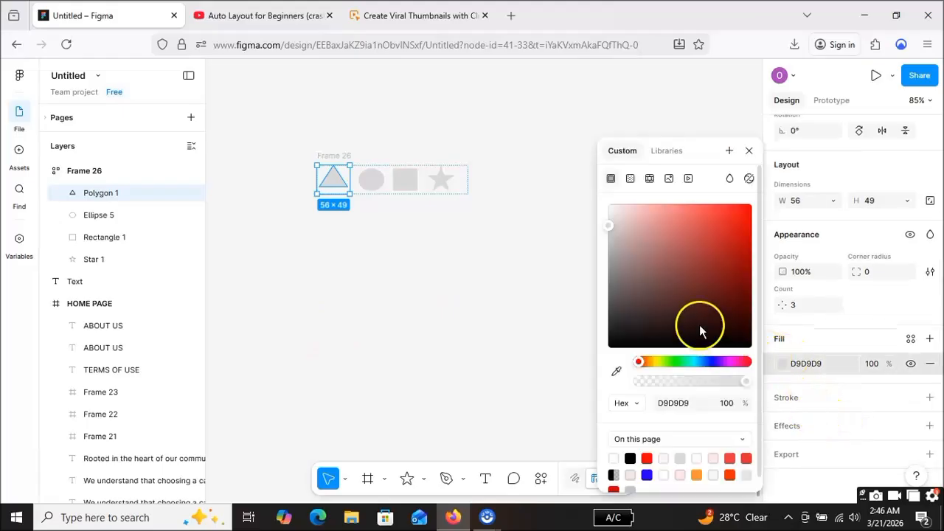
click(748, 215)
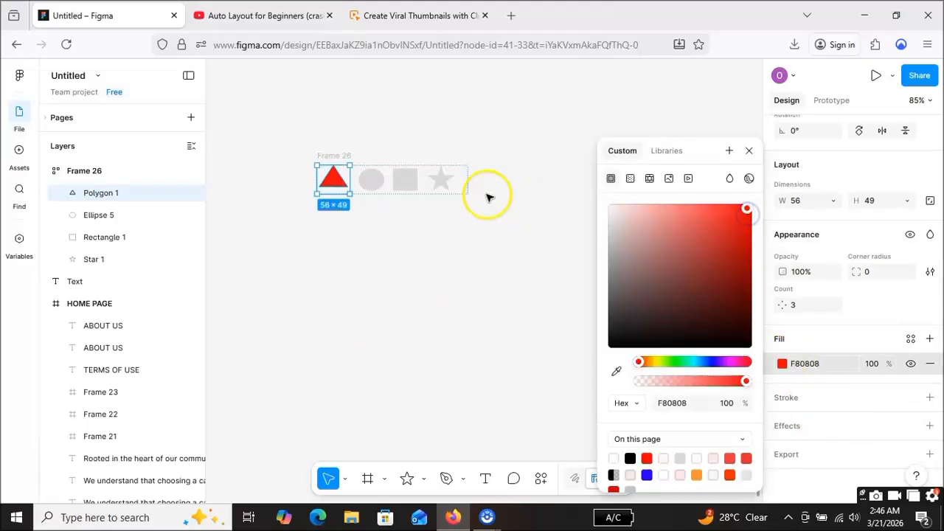
Step: Fill the ellipse in the auto layout frame with green 1FD850
click(371, 179)
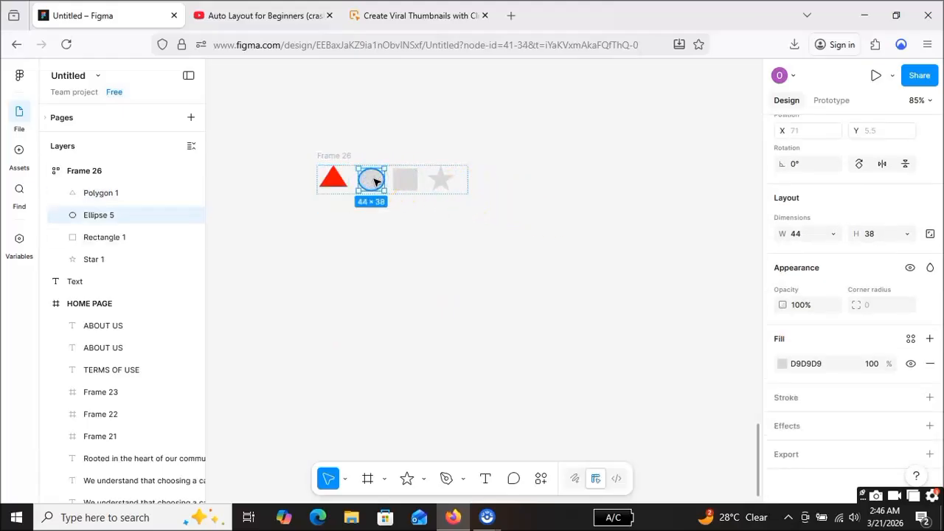
click(782, 363)
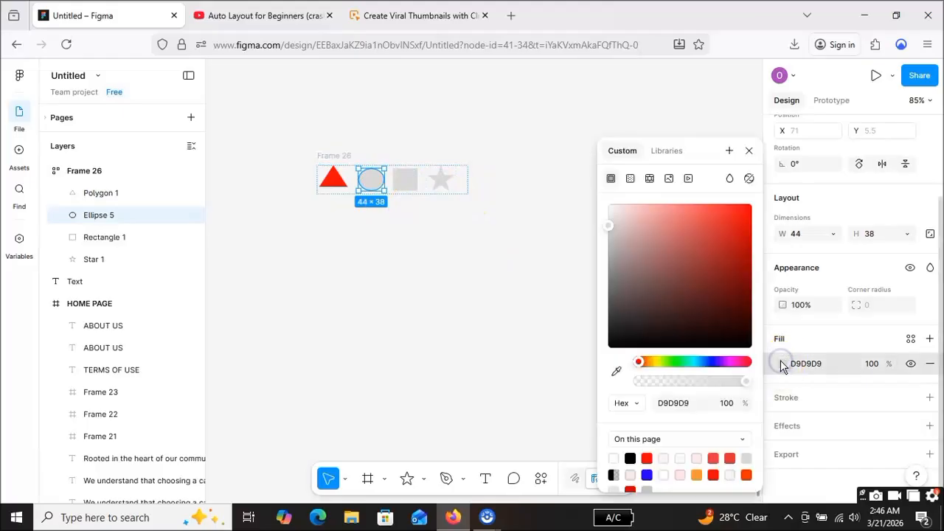
click(679, 361)
click(729, 233)
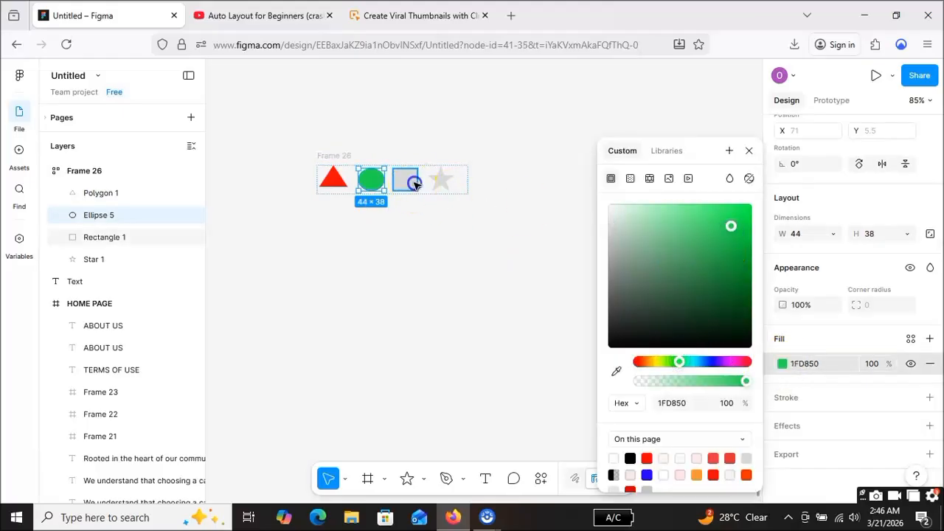
Step: Fill the rectangle in the auto layout frame with dark blue 270ACA
click(405, 179)
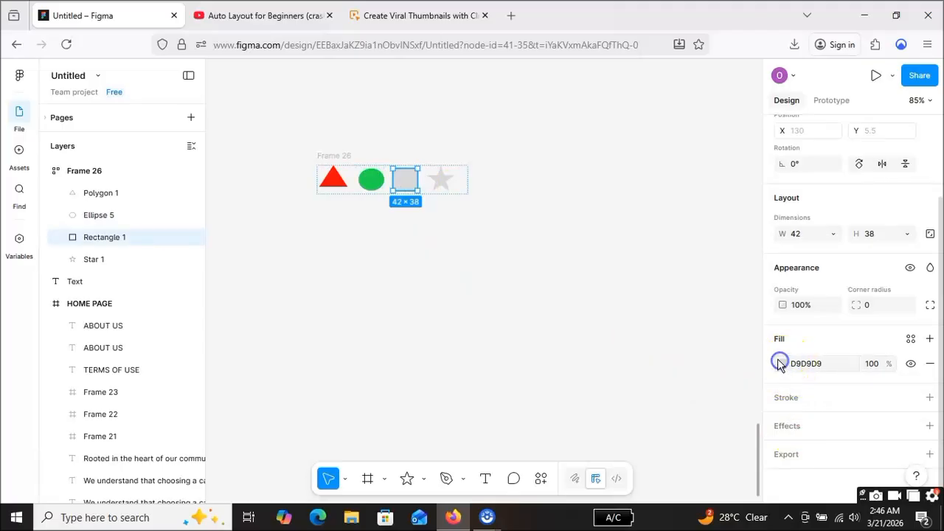
click(780, 364)
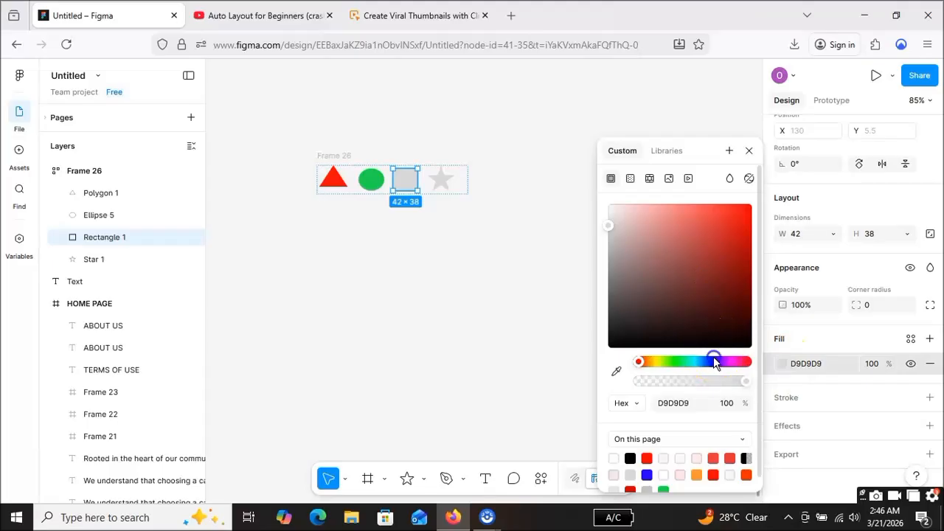
click(713, 362)
drag(736, 253, 745, 234)
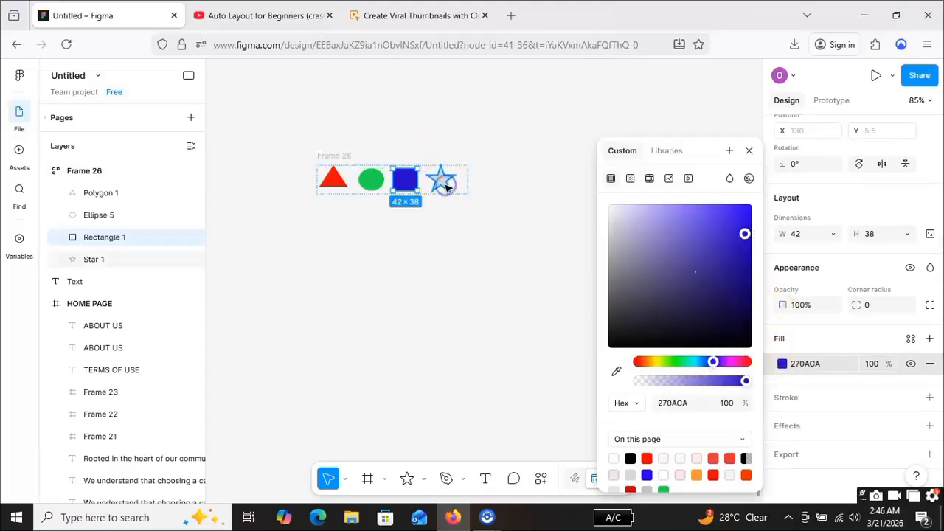
Step: Fill the star in the auto layout frame with bright magenta
click(446, 187)
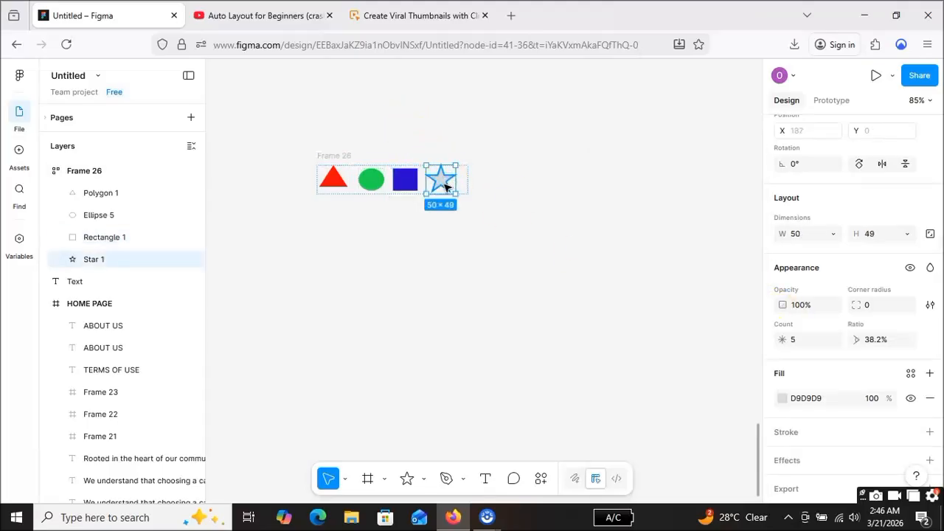
click(783, 398)
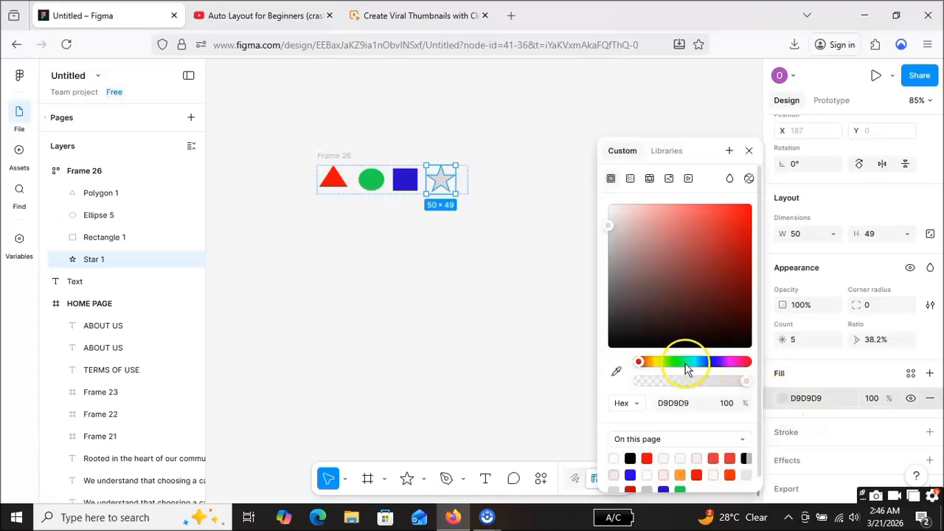
click(730, 361)
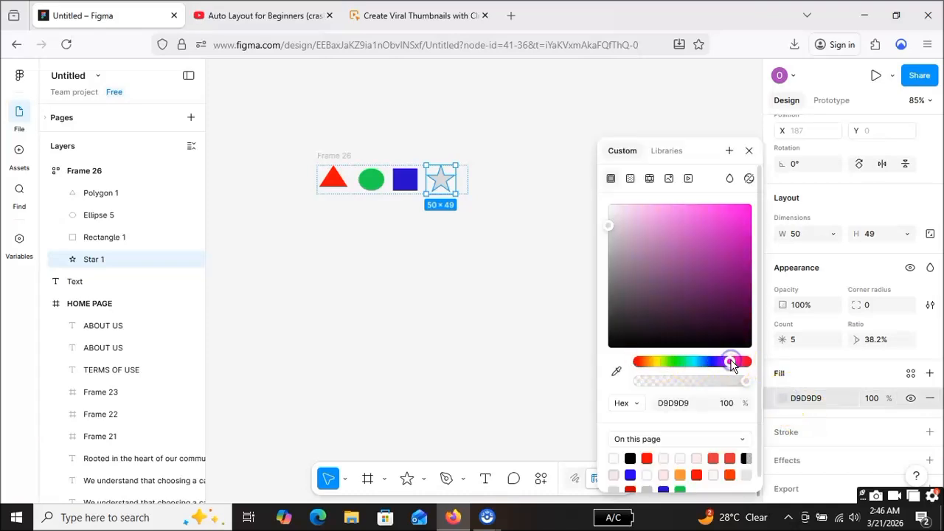
drag(732, 274, 749, 218)
click(493, 259)
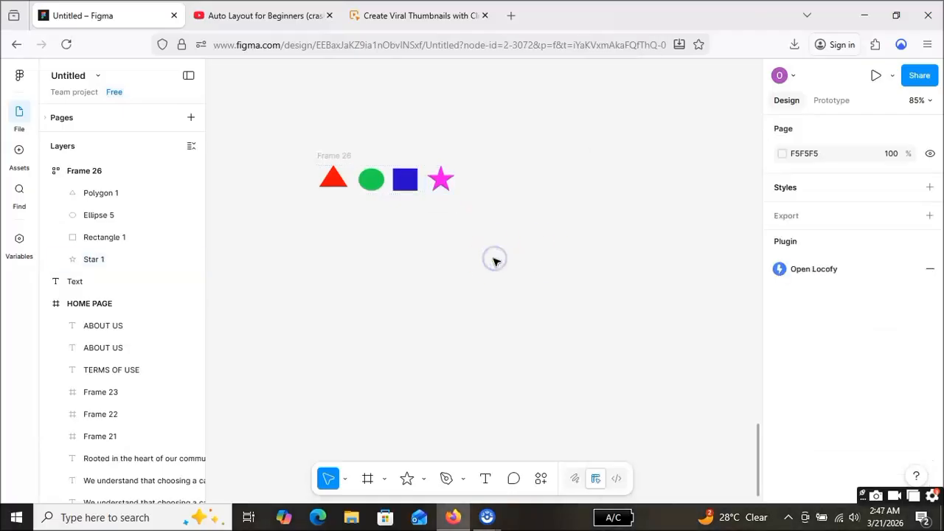
Step: Try the vertical and grid flows on the frame holding the four shapes, and undo both changes
click(460, 192)
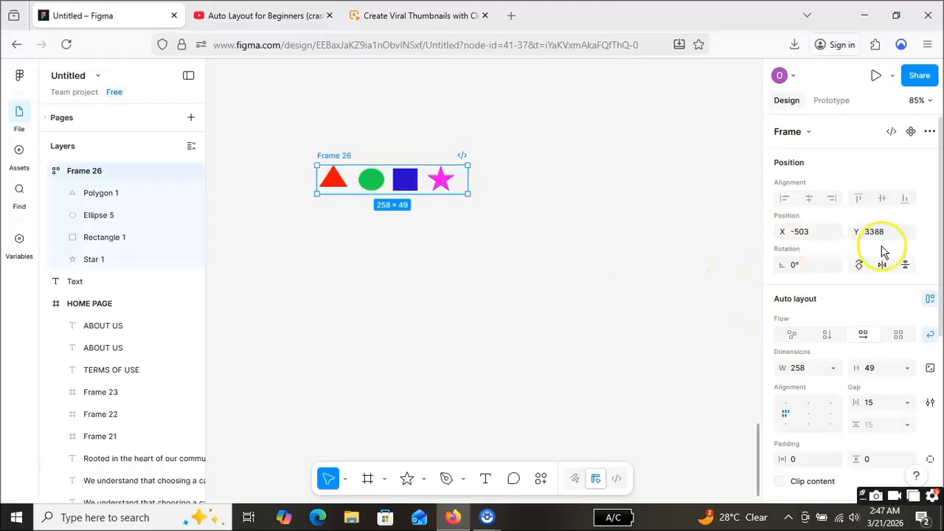
click(828, 335)
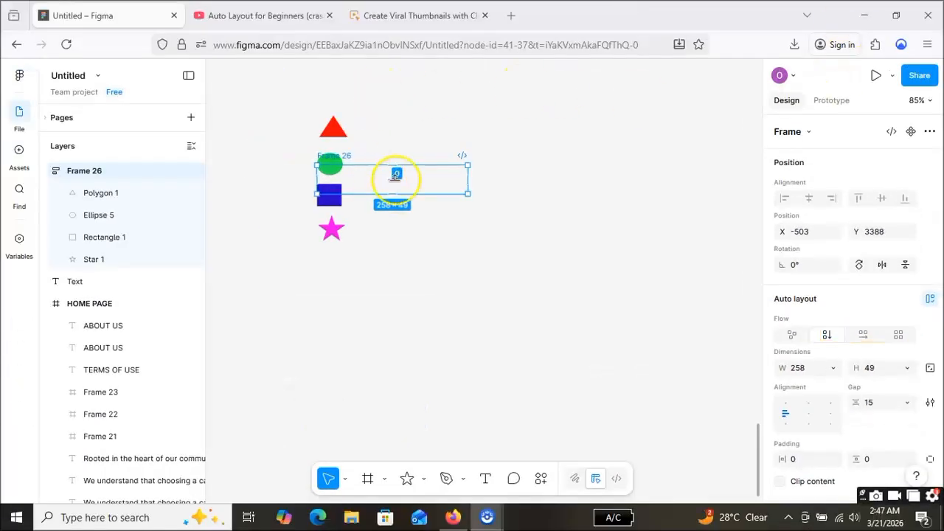
click(899, 334)
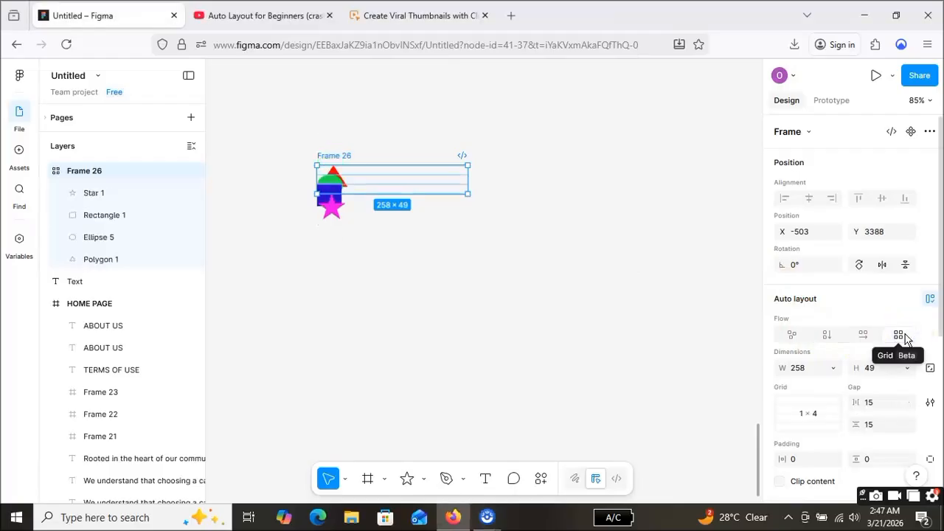
click(907, 340)
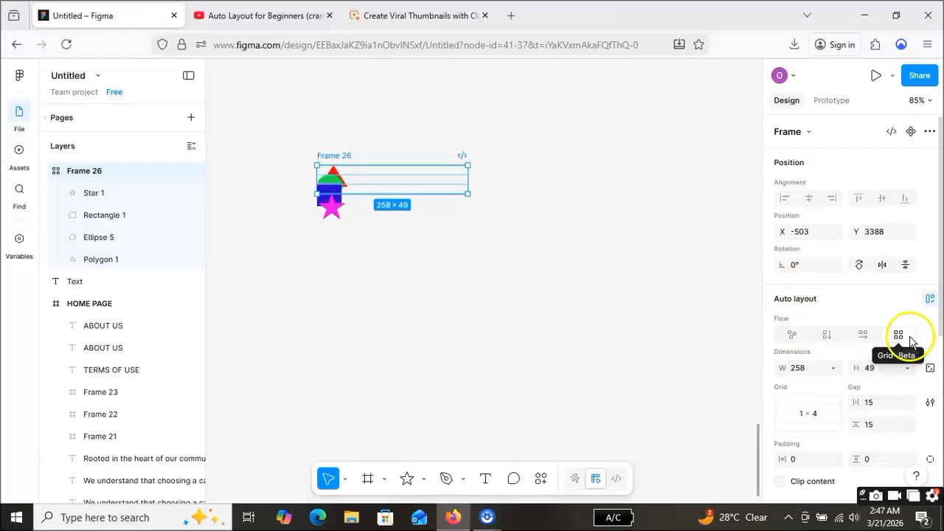
key(ctrl+z)
key(ctrl+z)
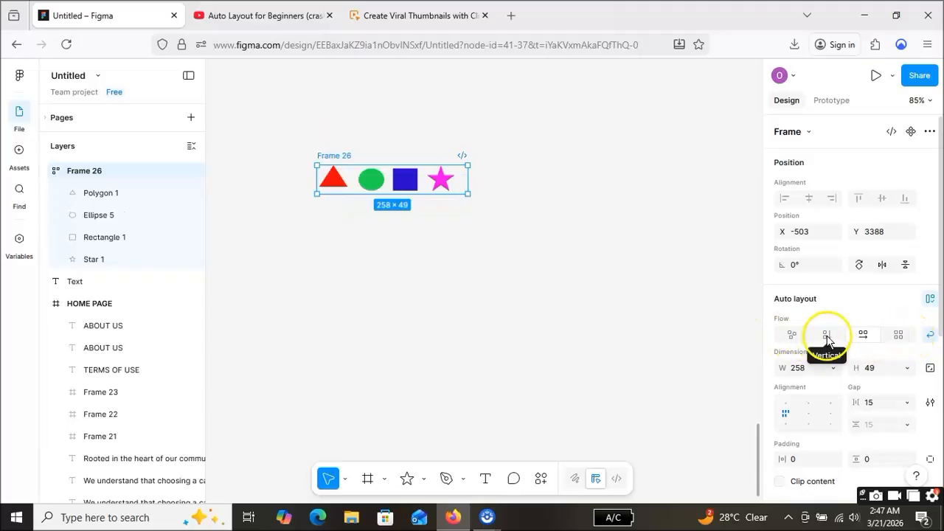
Step: Switch the auto layout flow of the four shapes' frame from horizontal to Grid
click(898, 334)
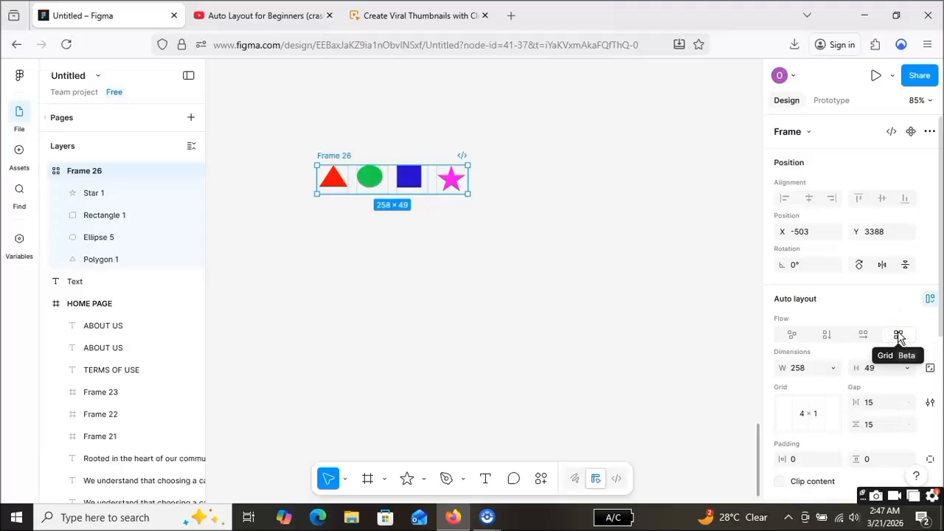
click(901, 336)
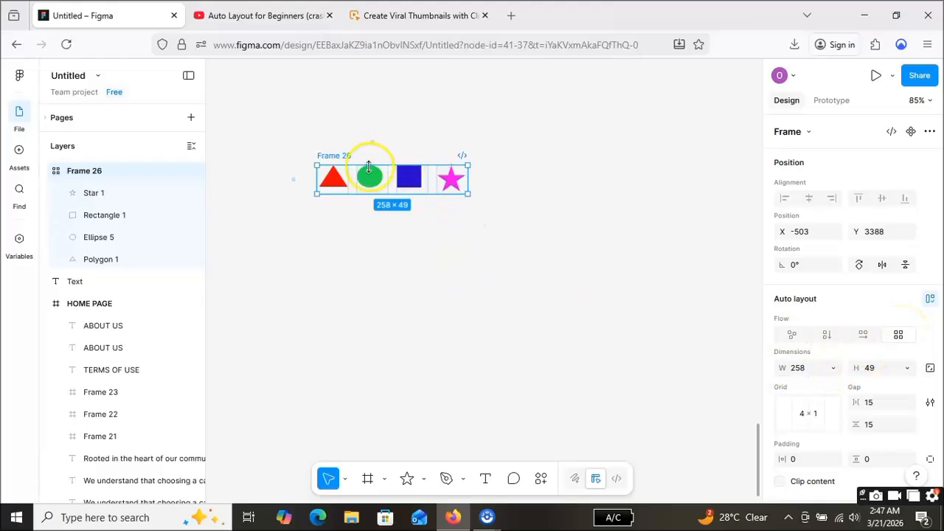
click(393, 178)
drag(393, 178, 413, 174)
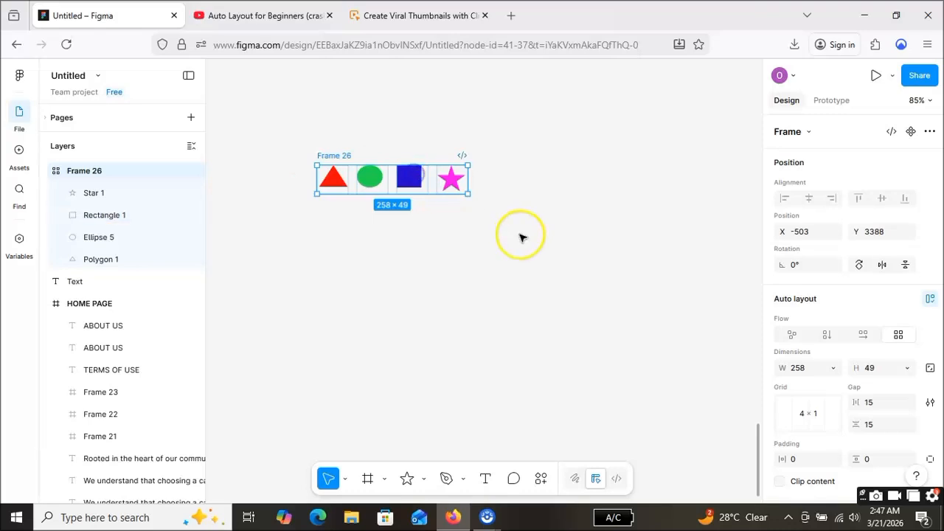
scroll(865, 376, down, 3)
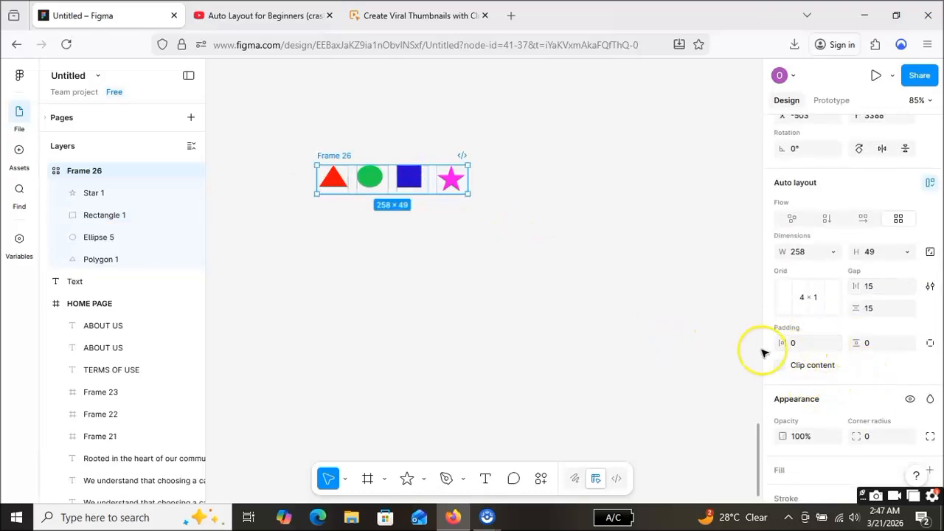
scroll(852, 332, up, 2)
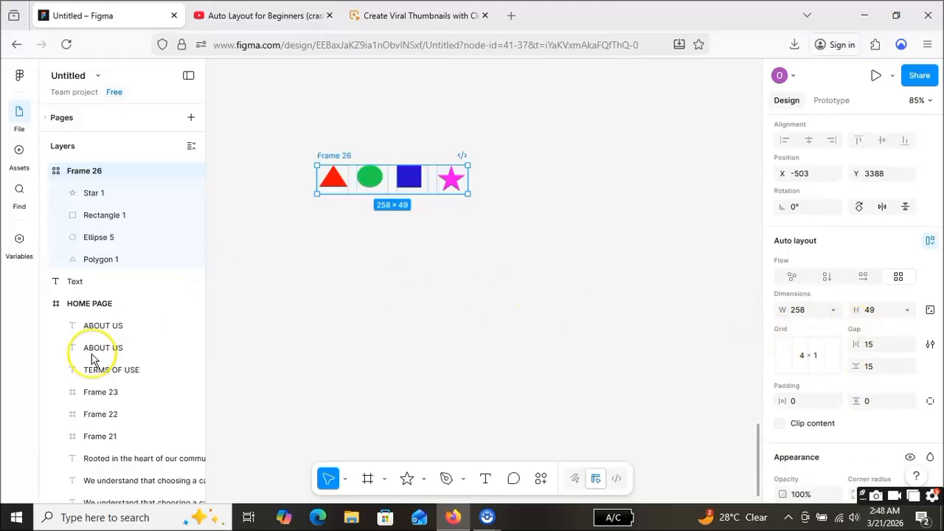
click(44, 446)
Step: Select the triangle, ellipse, rectangle and star together and enlarge them to about 274 × 92 overall
click(335, 182)
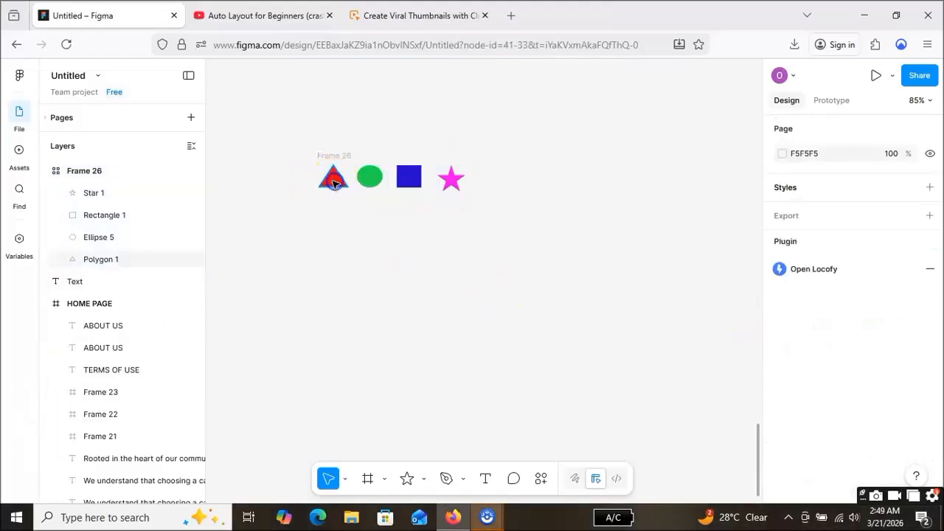
click(340, 175)
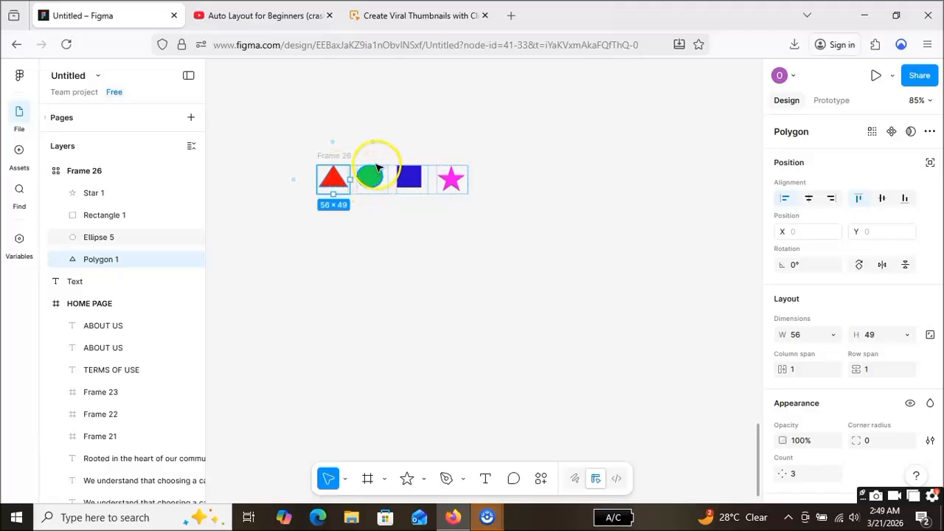
shift+click(372, 177)
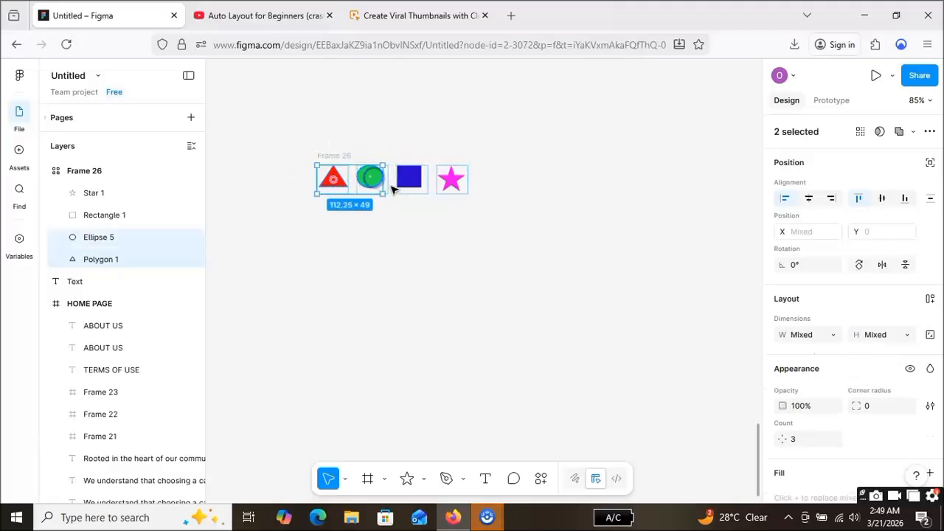
shift+click(409, 183)
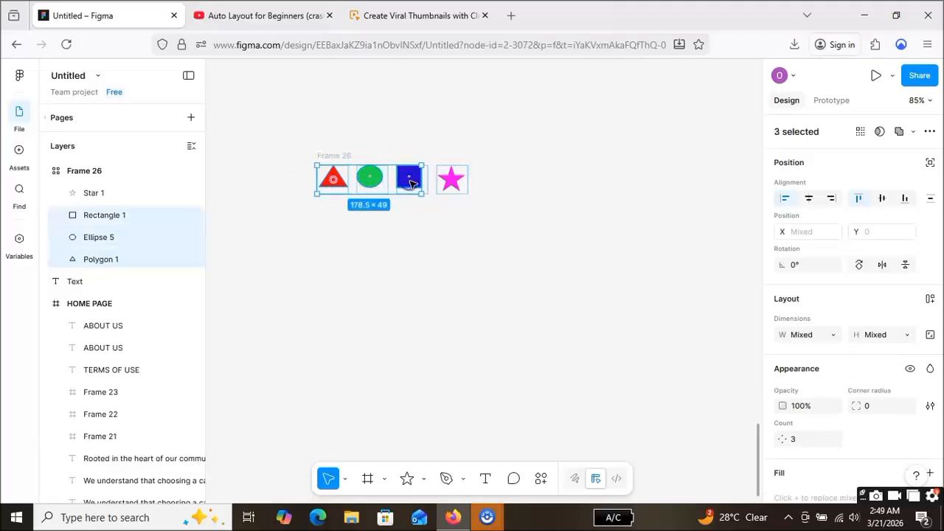
shift+click(457, 186)
drag(479, 201, 523, 219)
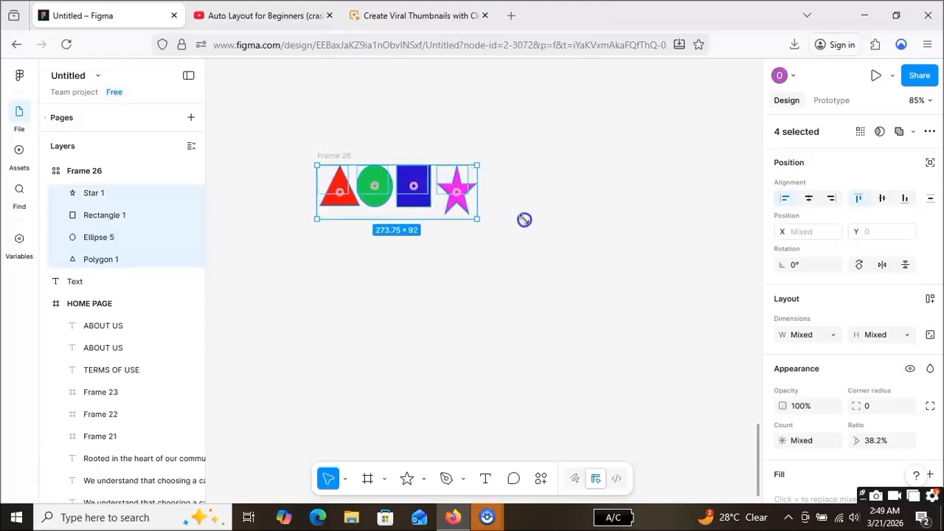
click(405, 254)
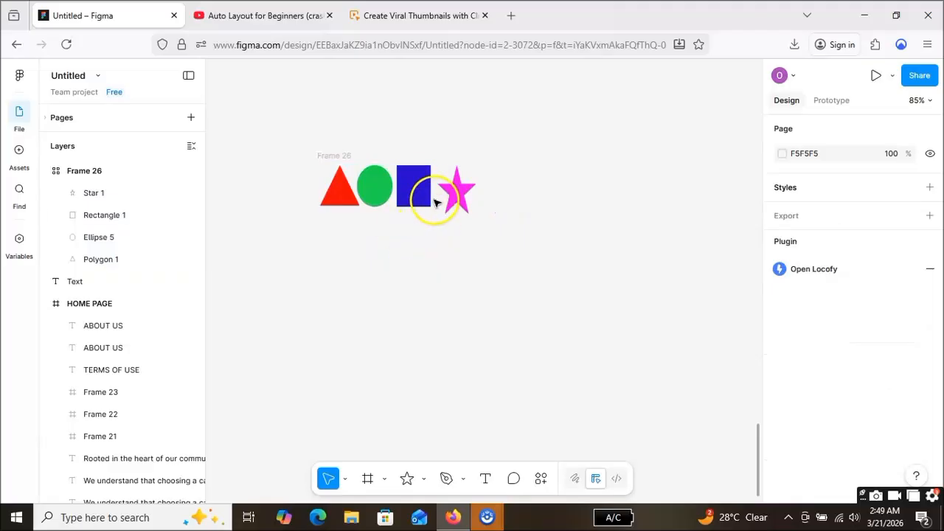
Step: Wrap all four enlarged shapes in a new auto layout frame nested inside Frame 26
drag(433, 187, 437, 186)
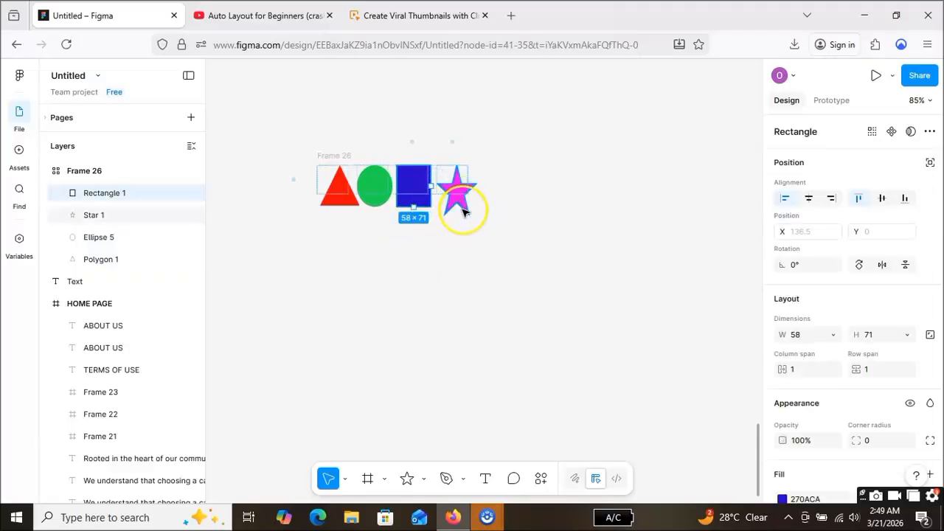
click(461, 210)
click(449, 200)
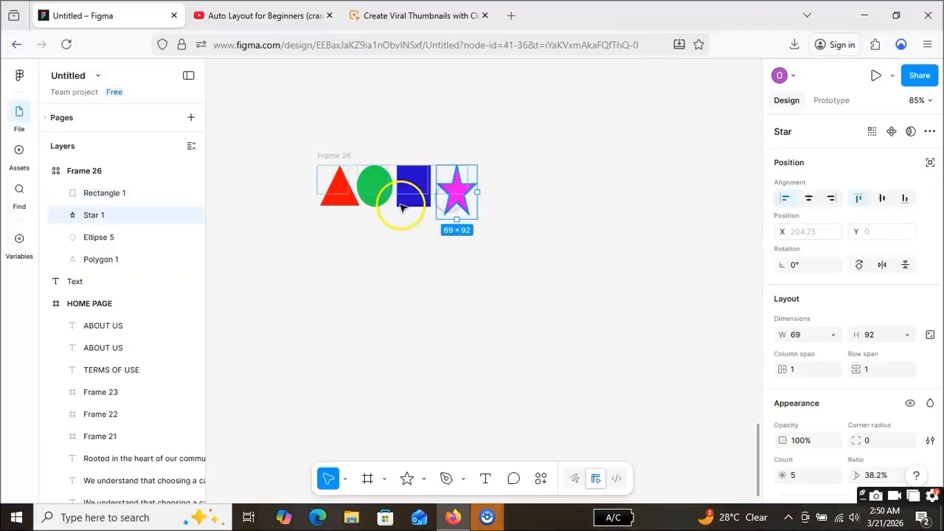
shift+click(410, 205)
shift+click(374, 193)
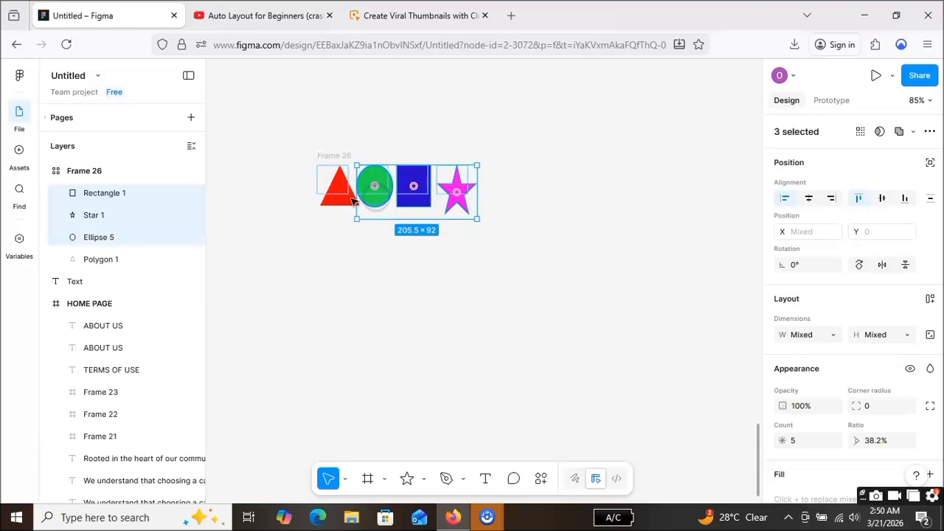
shift+click(350, 205)
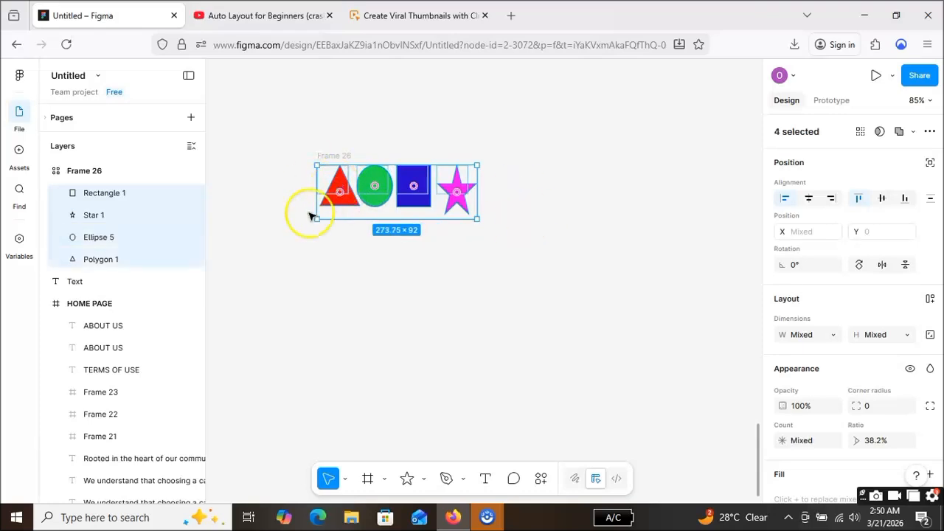
key(shift+a)
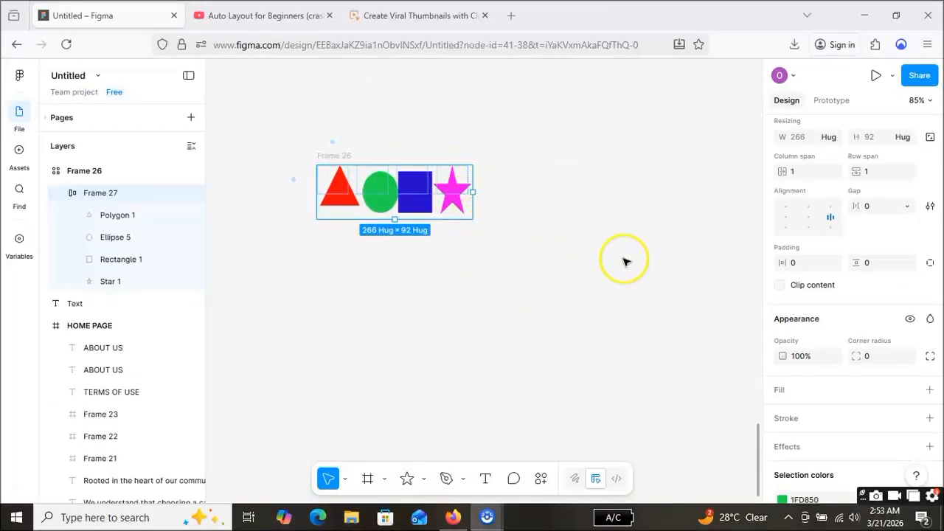
Step: Set both the horizontal and vertical padding of the nested auto layout frame to 5
click(799, 264)
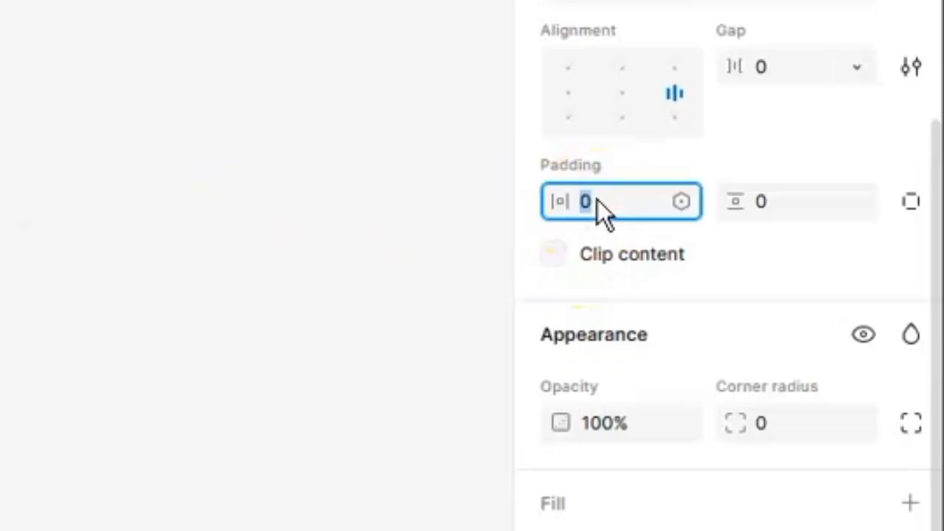
text(5)
key(Return)
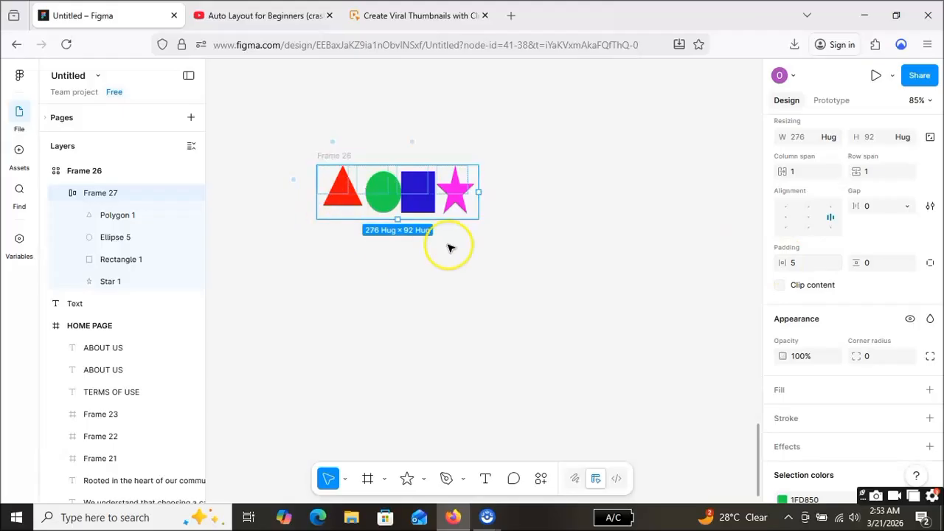
click(864, 263)
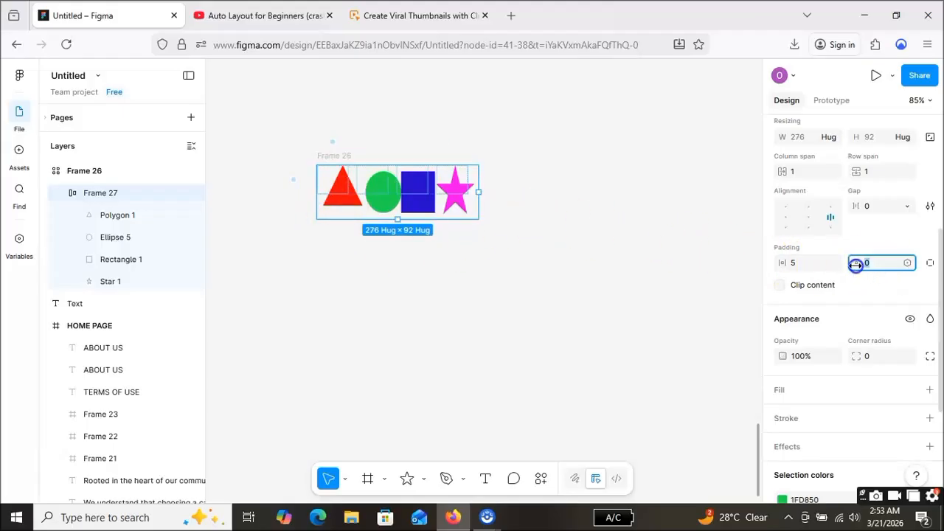
text(5)
key(Return)
click(457, 173)
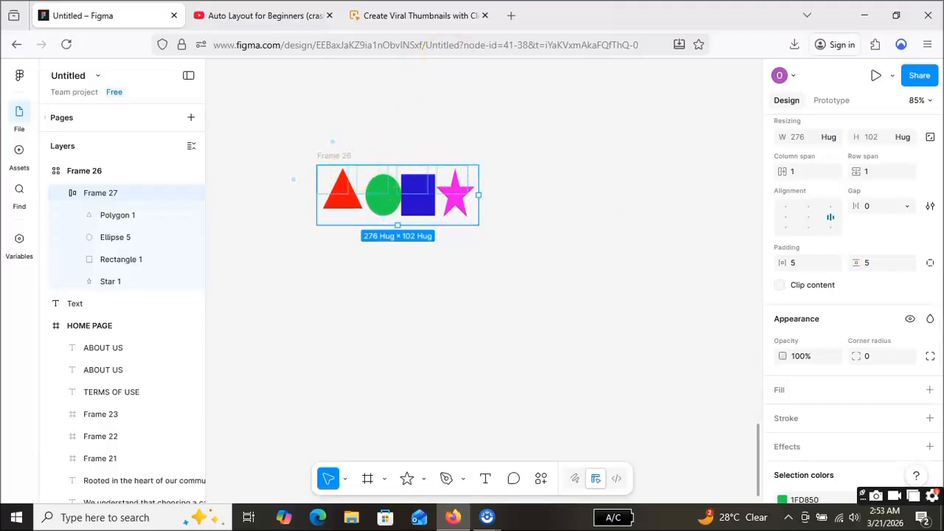
Step: Try left, horizontal-center and right alignment of the nested frame inside Frame 26
drag(309, 148, 495, 169)
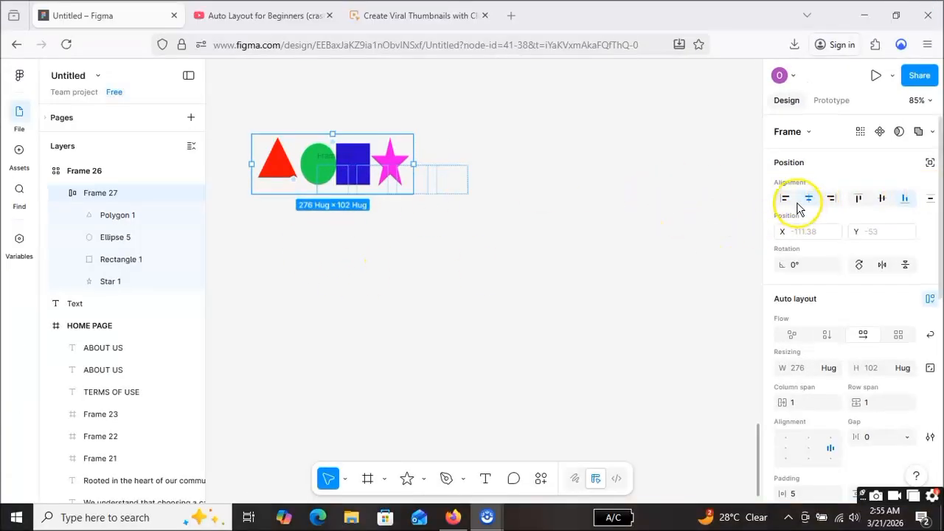
click(785, 198)
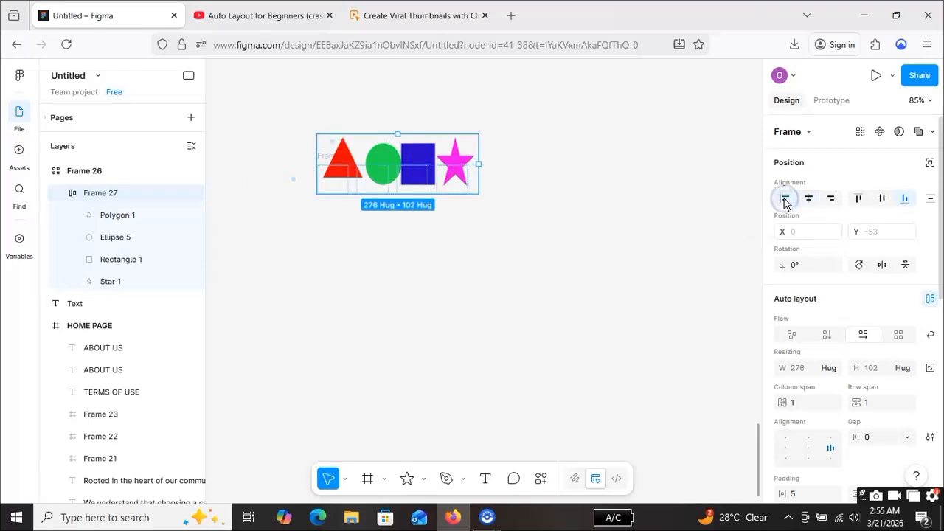
click(785, 199)
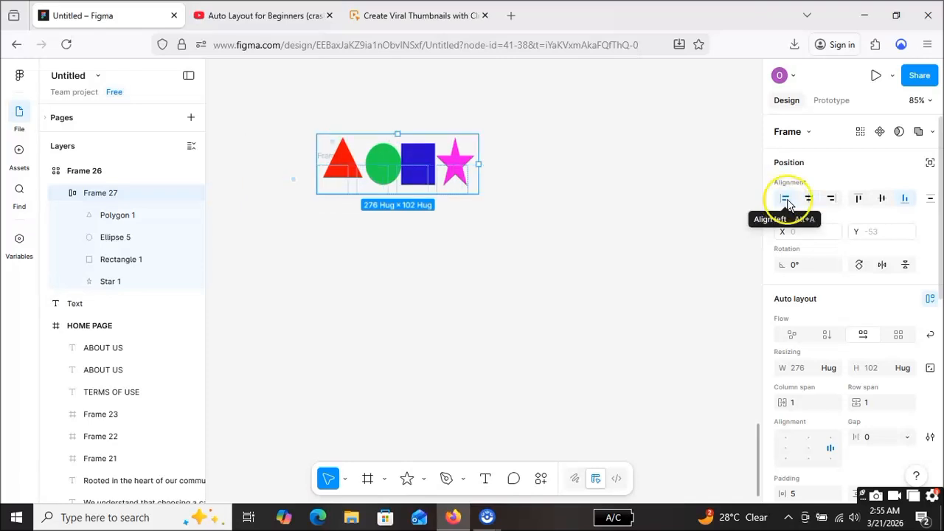
click(810, 206)
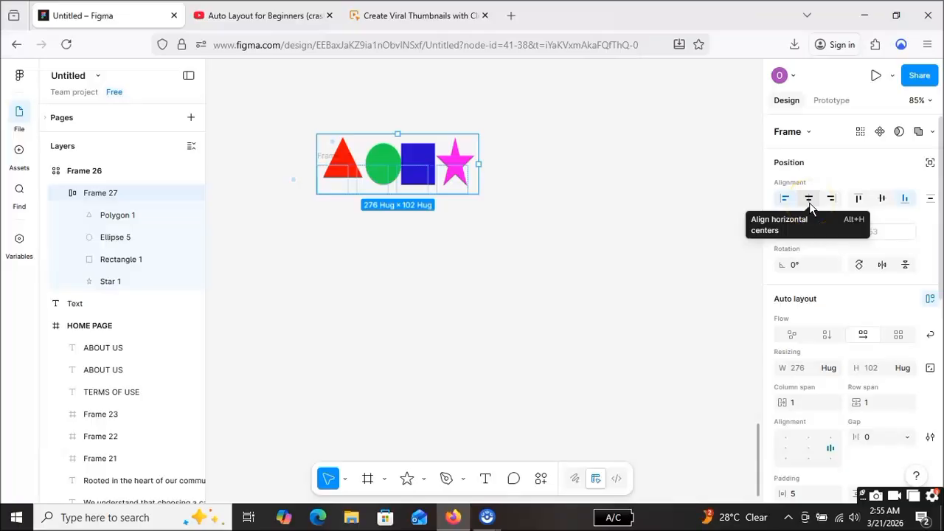
click(809, 206)
click(809, 206)
click(832, 202)
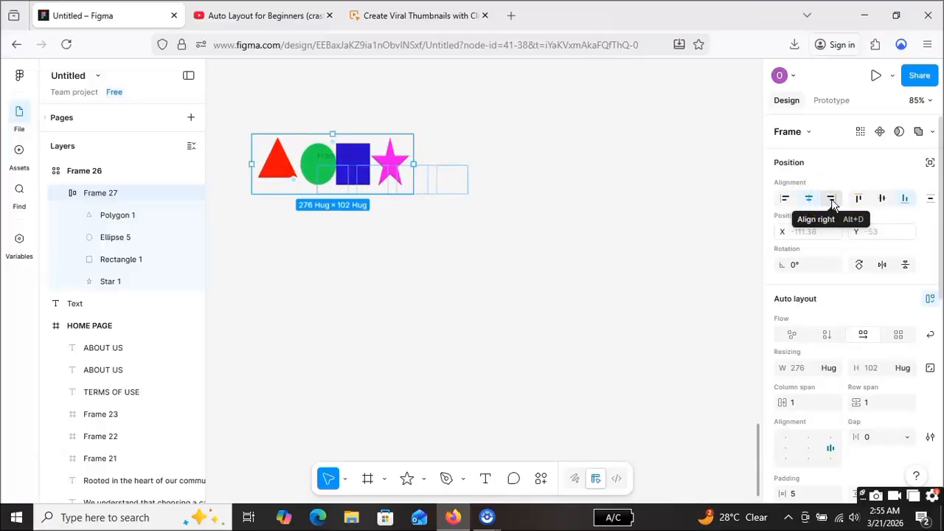
click(832, 201)
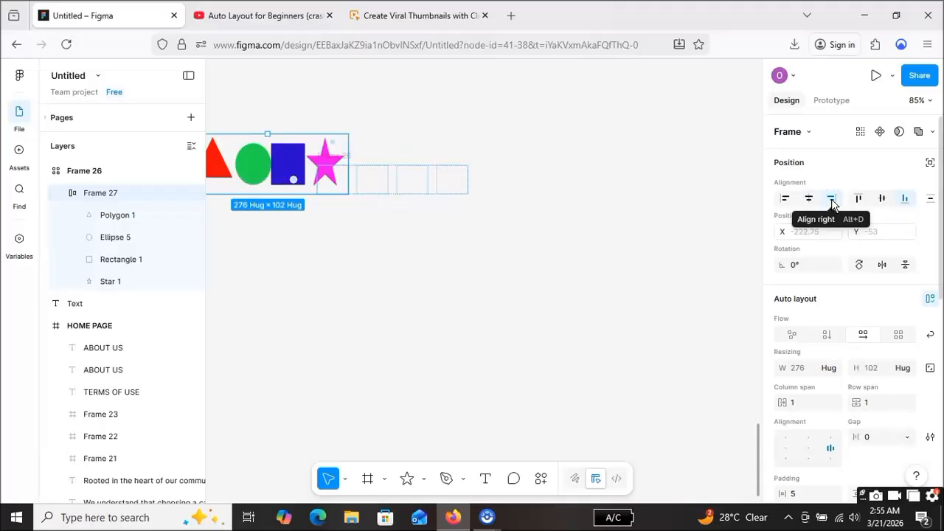
Step: Try top and vertical-center alignment of the nested frame inside Frame 26, finishing with bottom alignment
click(859, 199)
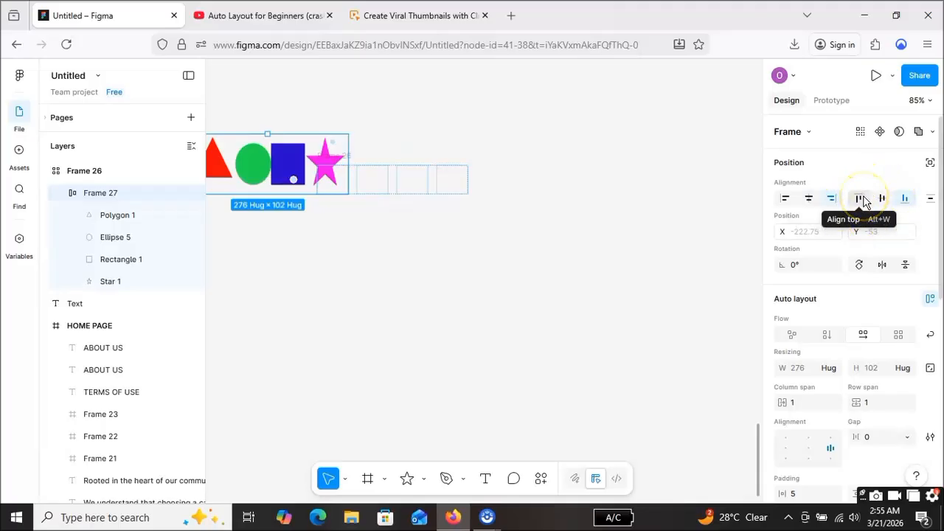
click(864, 201)
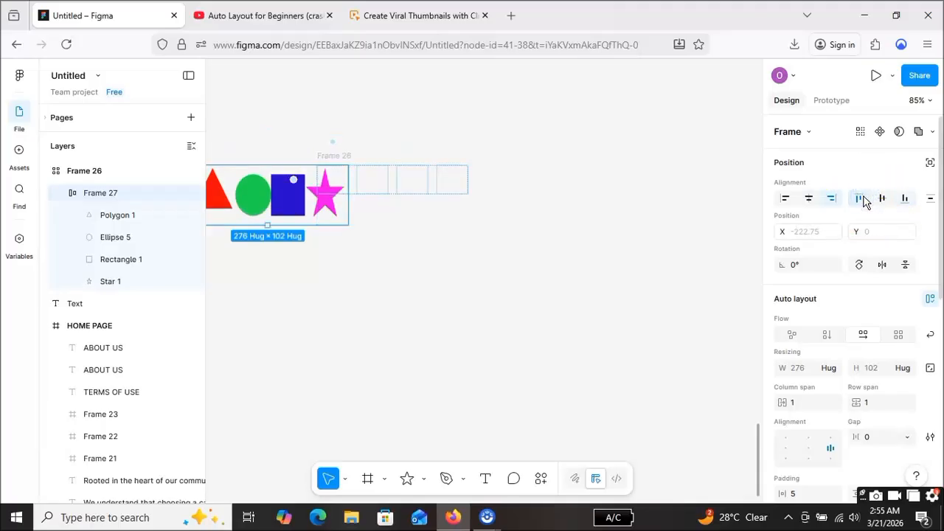
click(864, 201)
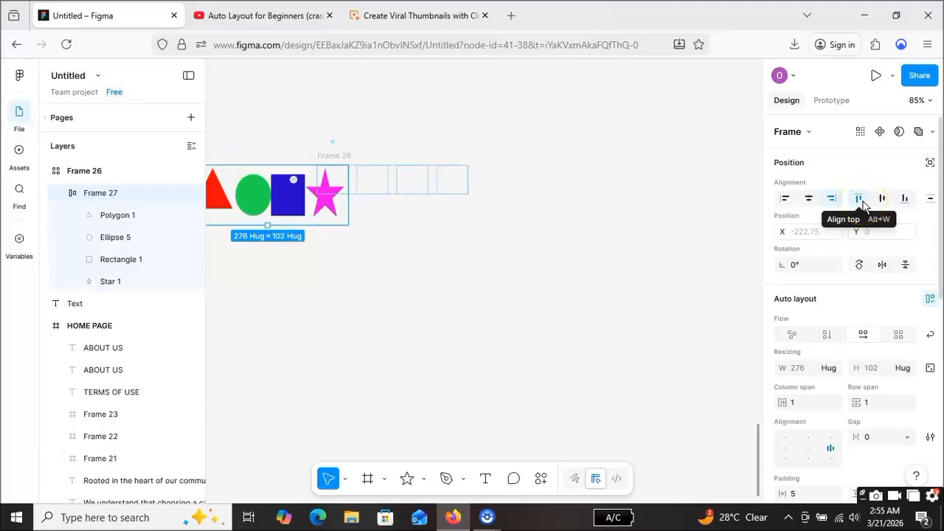
click(883, 203)
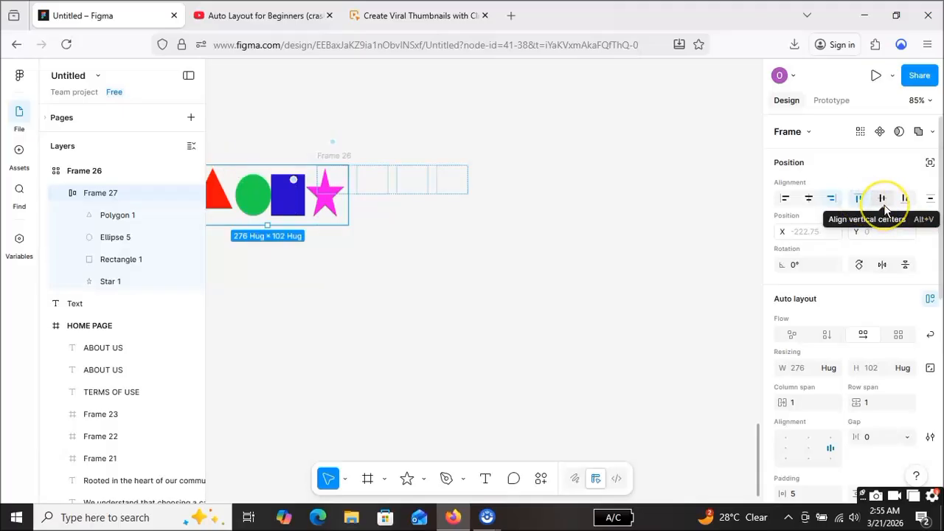
click(884, 207)
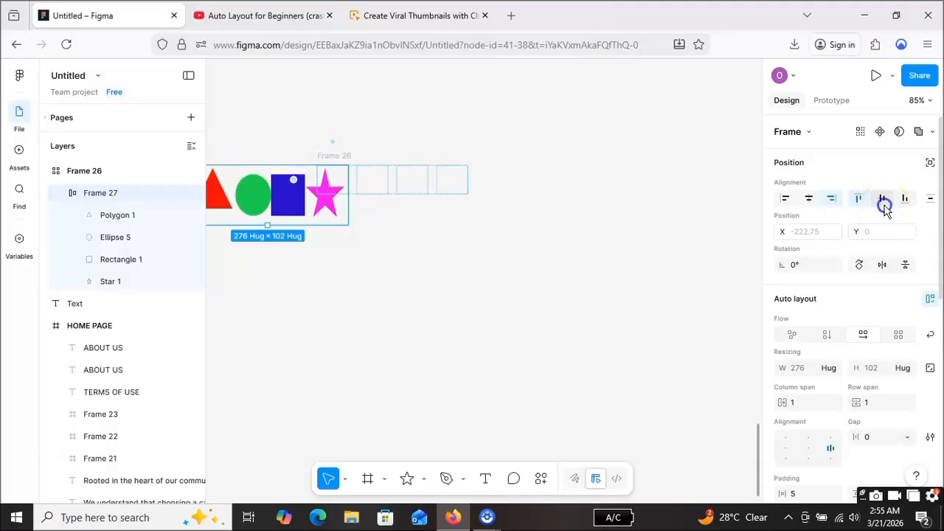
click(905, 199)
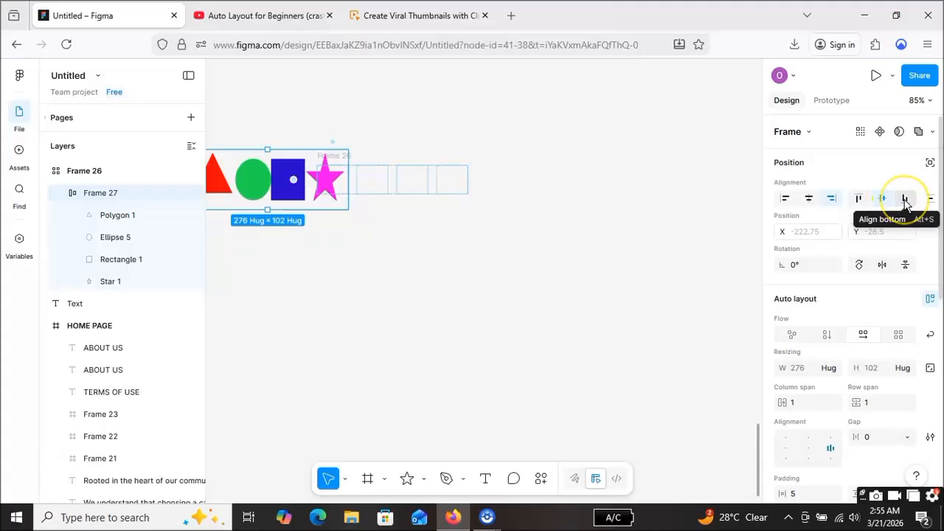
click(904, 199)
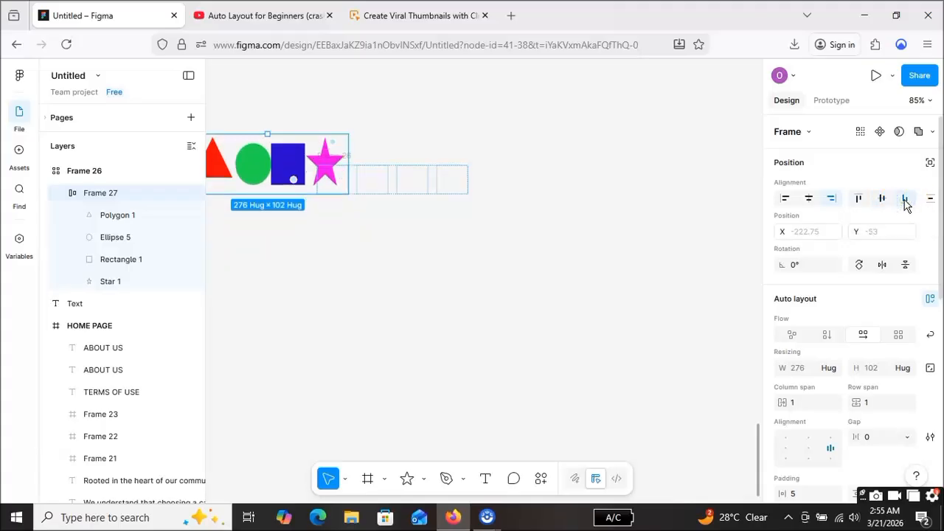
Step: Reselect the nested frame and align it to the horizontal center of Frame 26
click(346, 137)
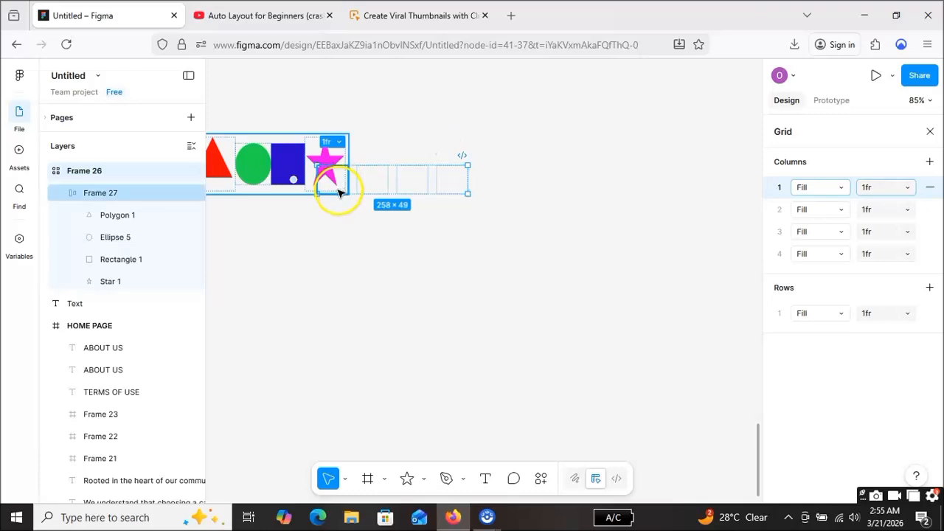
click(310, 133)
click(302, 134)
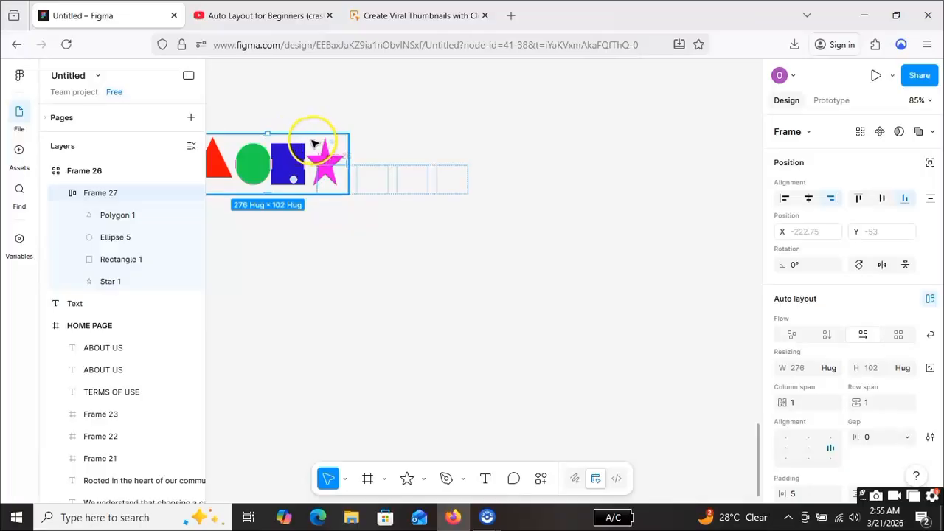
click(376, 135)
click(314, 186)
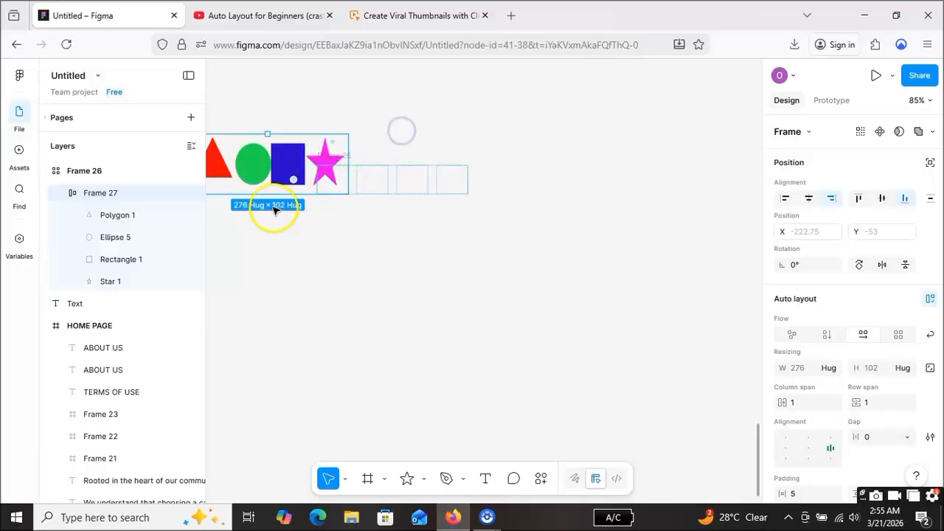
click(808, 200)
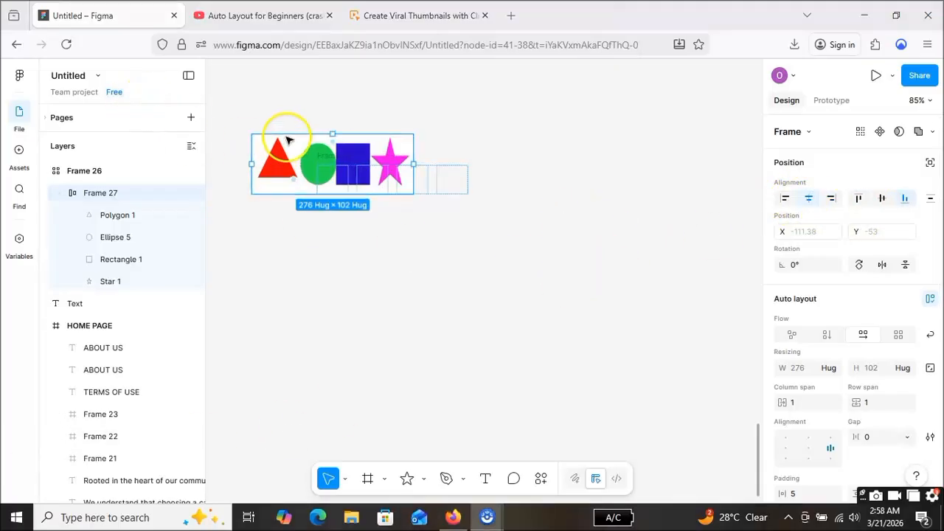
Step: Change the nested frame's white fill to a light pink, about FFAEAE
click(261, 138)
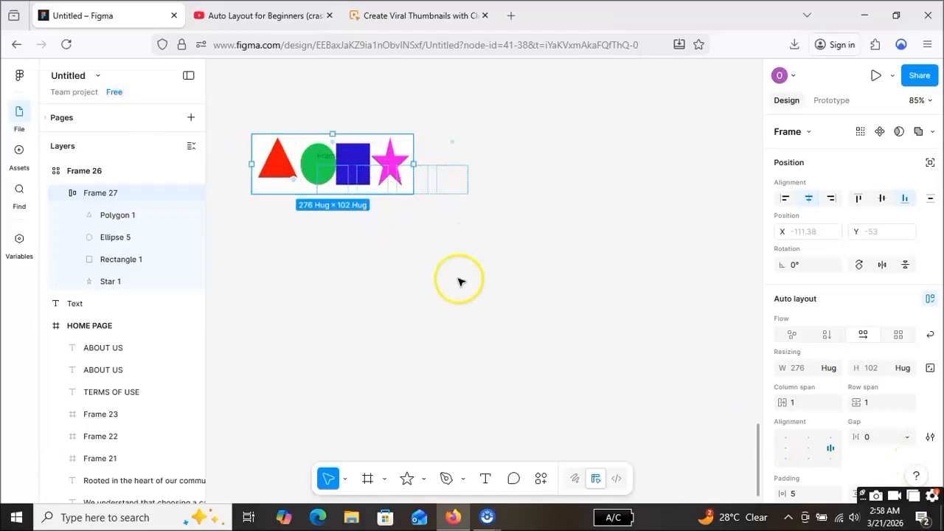
scroll(931, 340, down, 6)
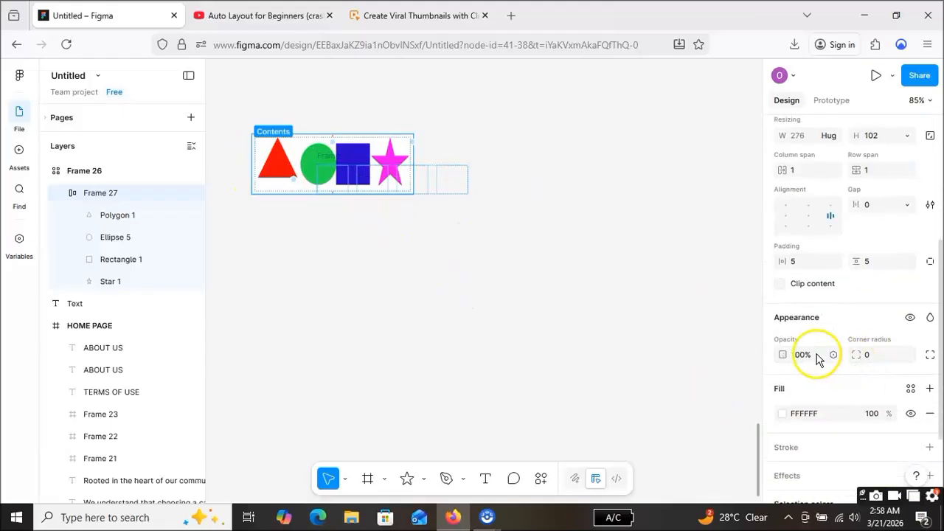
scroll(817, 320, down, 3)
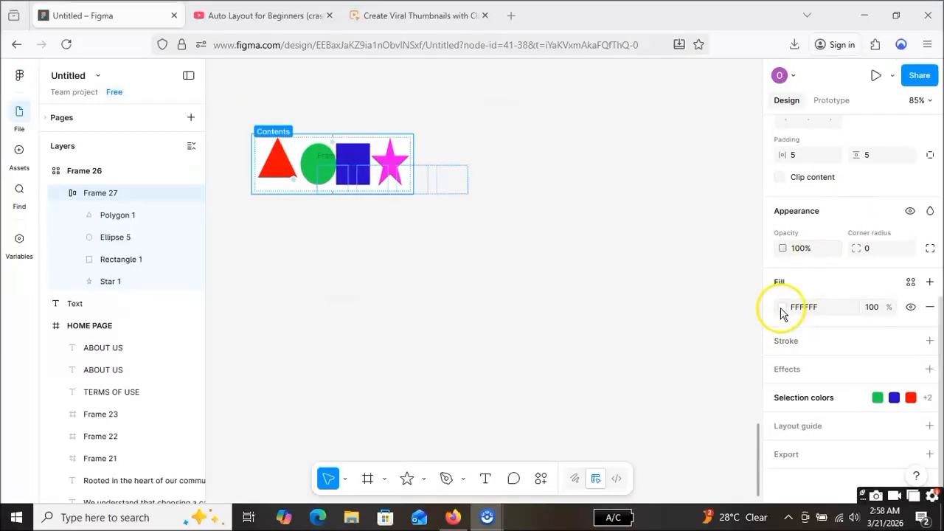
click(782, 308)
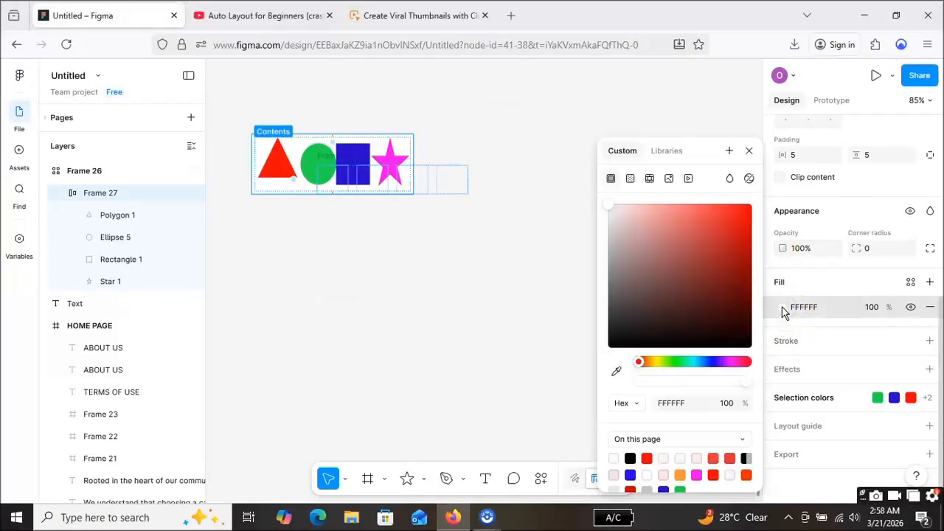
drag(646, 218, 653, 190)
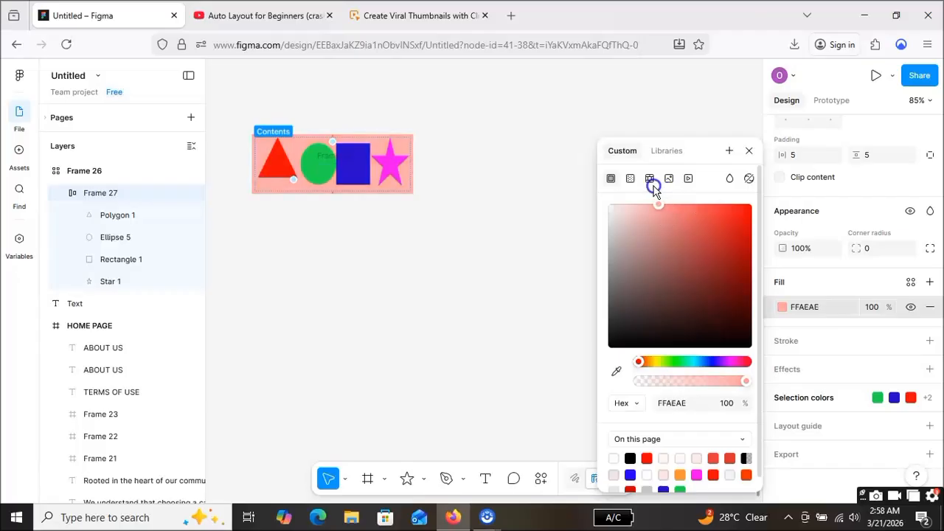
click(578, 118)
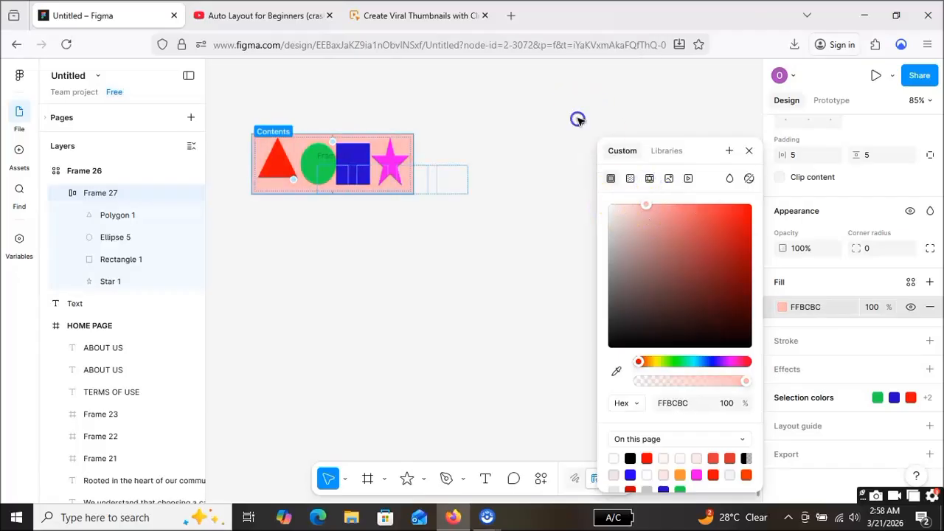
Step: Set the nested frame's grid gap to 5 between columns and 5 between rows
click(403, 150)
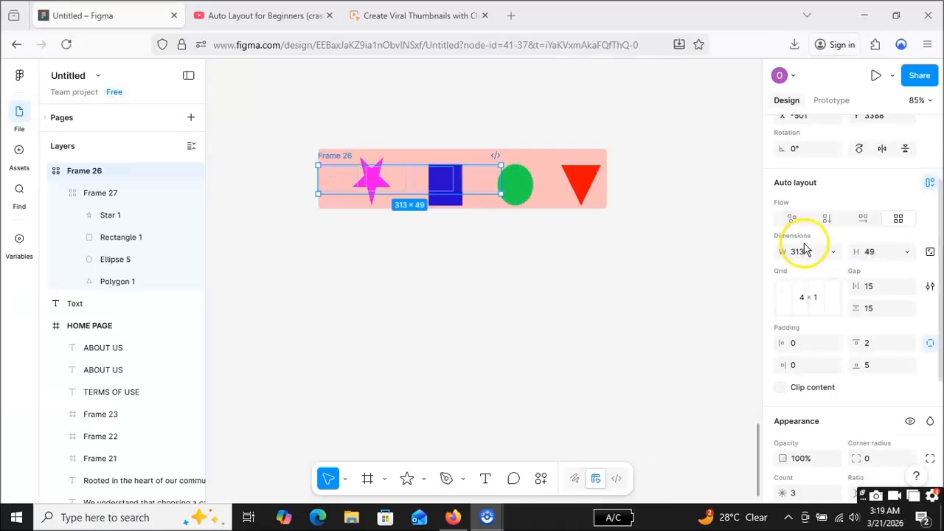
click(606, 154)
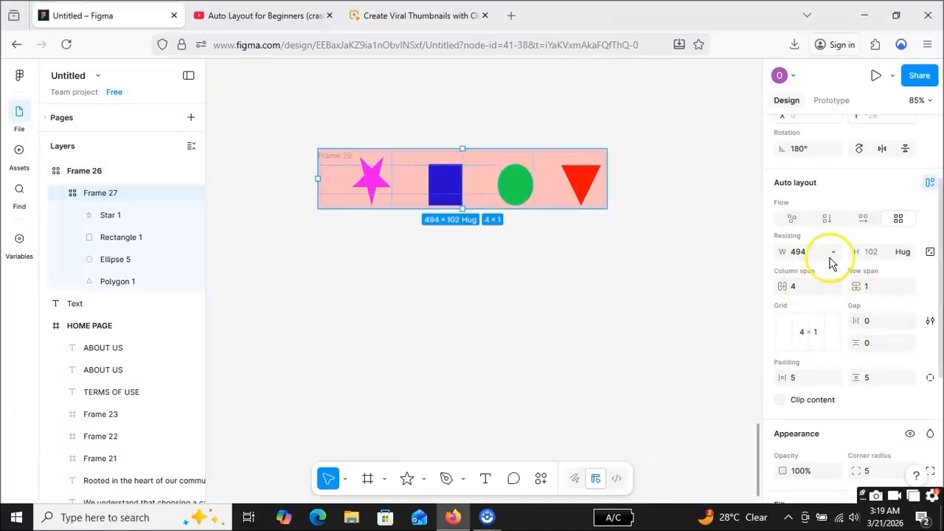
scroll(888, 321, down, 2)
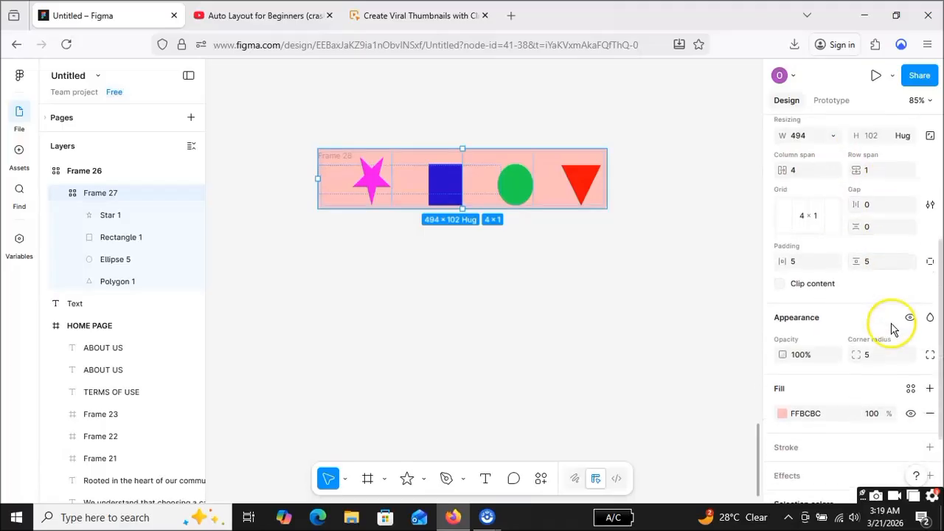
scroll(881, 286, up, 1)
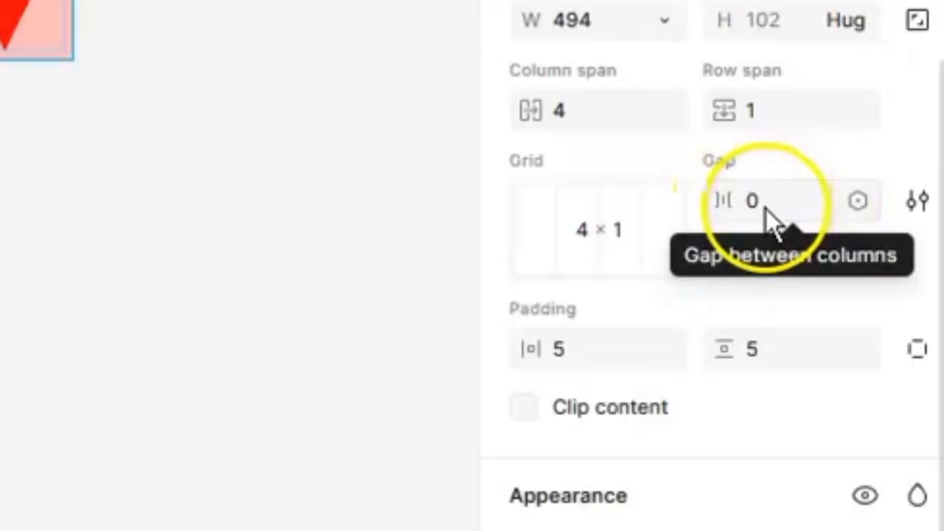
click(767, 208)
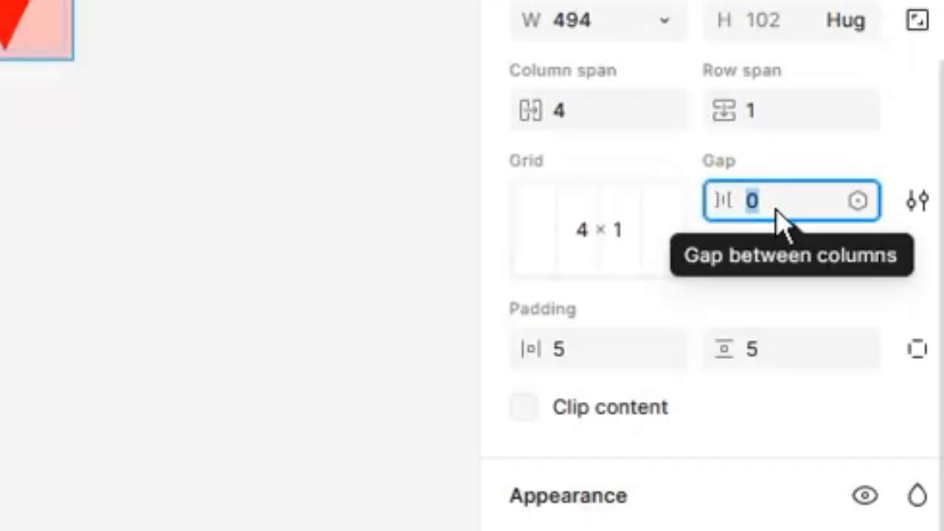
text(5)
key(Return)
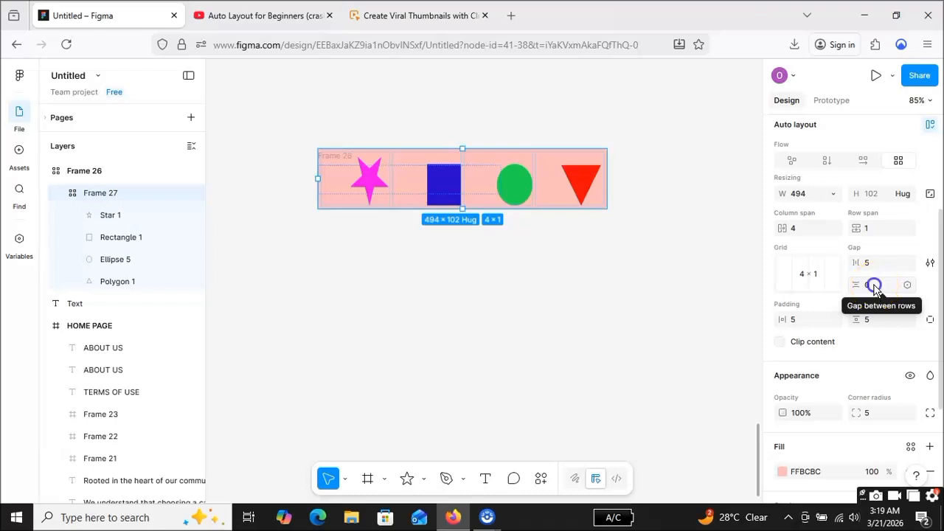
click(873, 286)
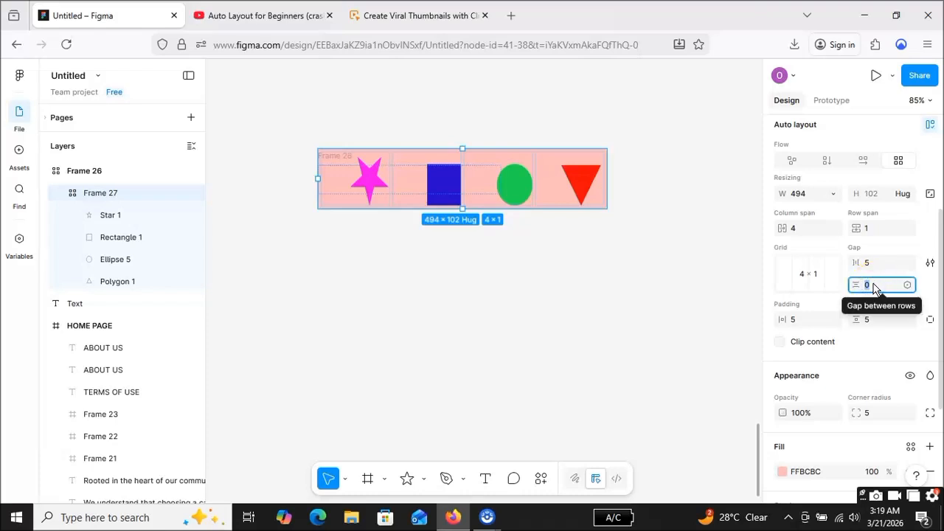
text(5)
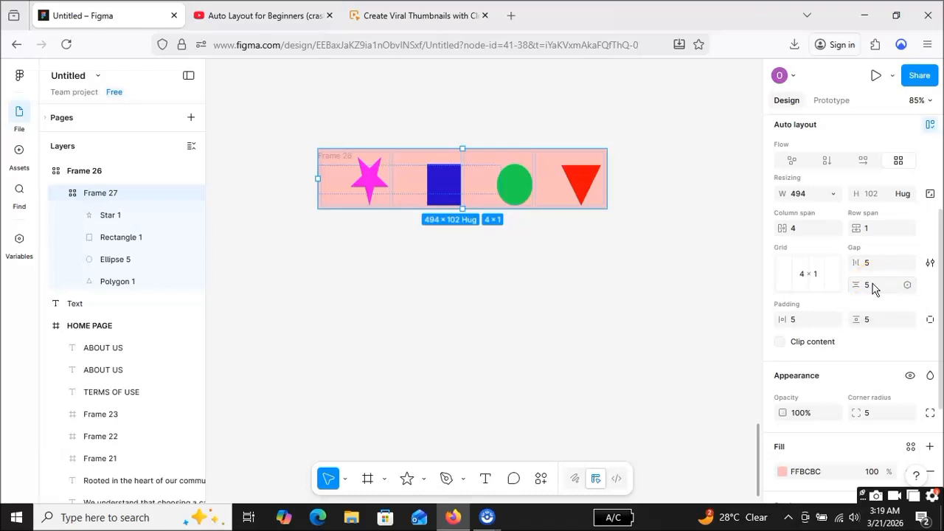
Step: Rearrange the nested frame's grid into 2 columns and 2 rows
click(811, 279)
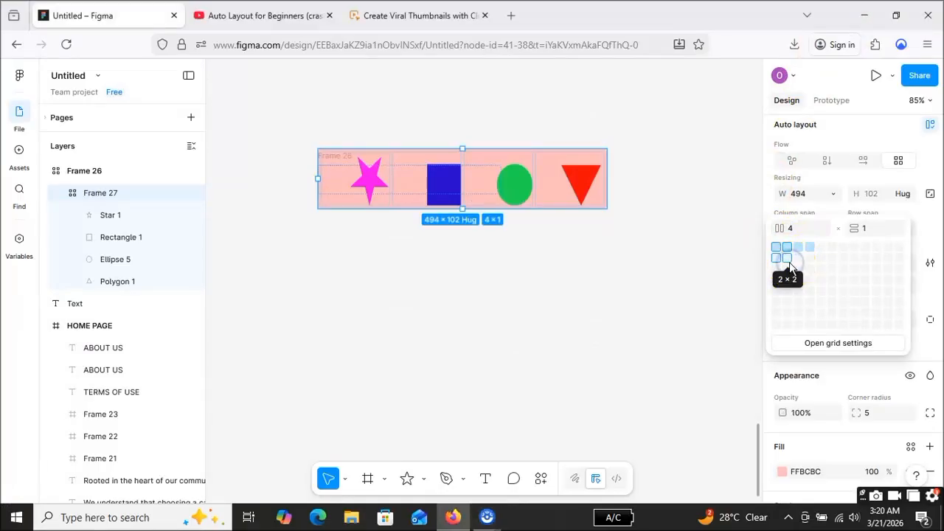
click(789, 259)
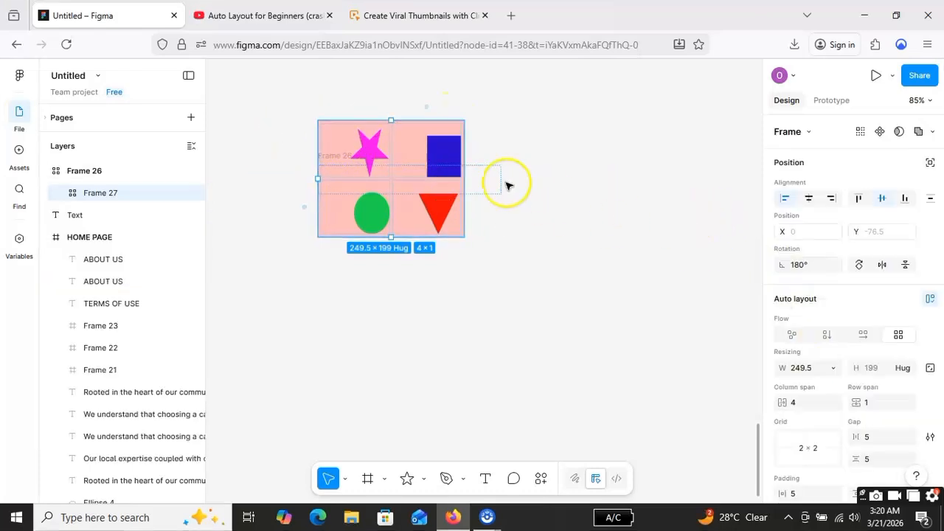
scroll(848, 344, down, 3)
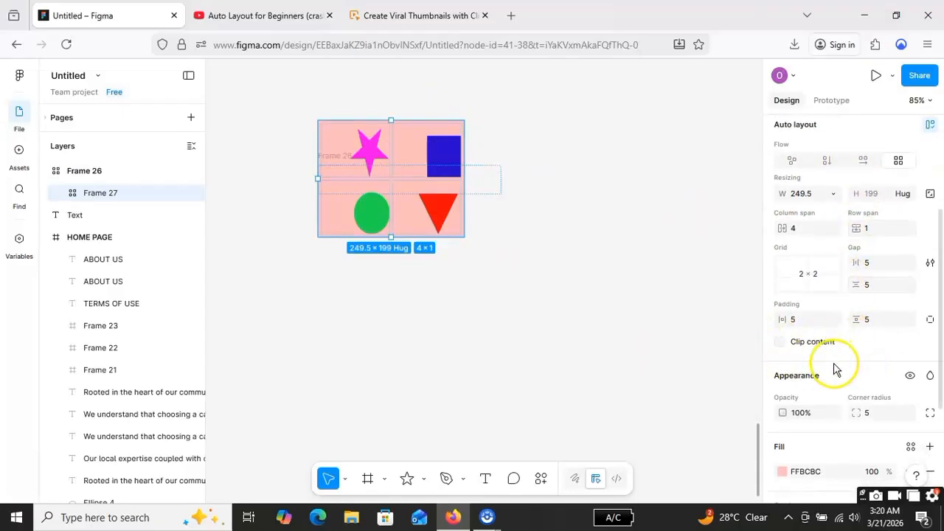
scroll(840, 372, down, 1)
scroll(833, 335, up, 1)
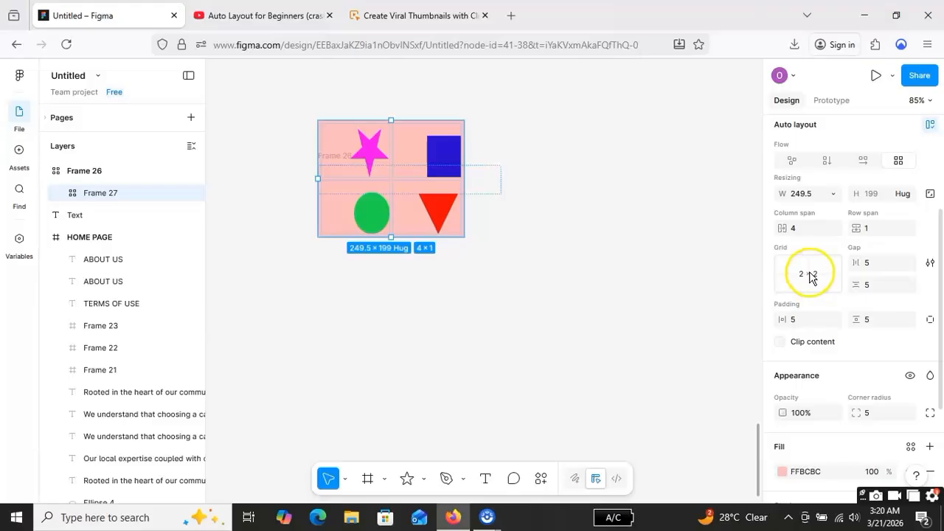
Step: Try to set the nested frame's column span to 5
scroll(805, 236, up, 1)
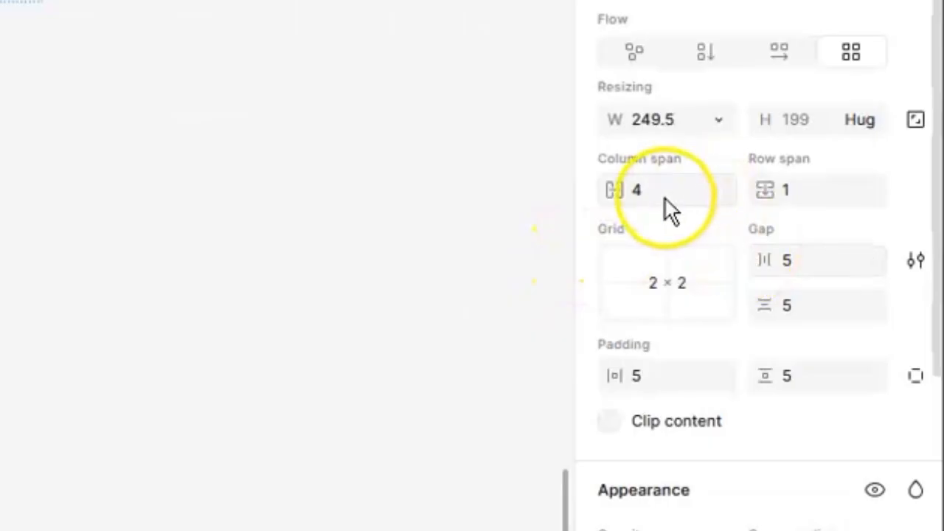
click(640, 193)
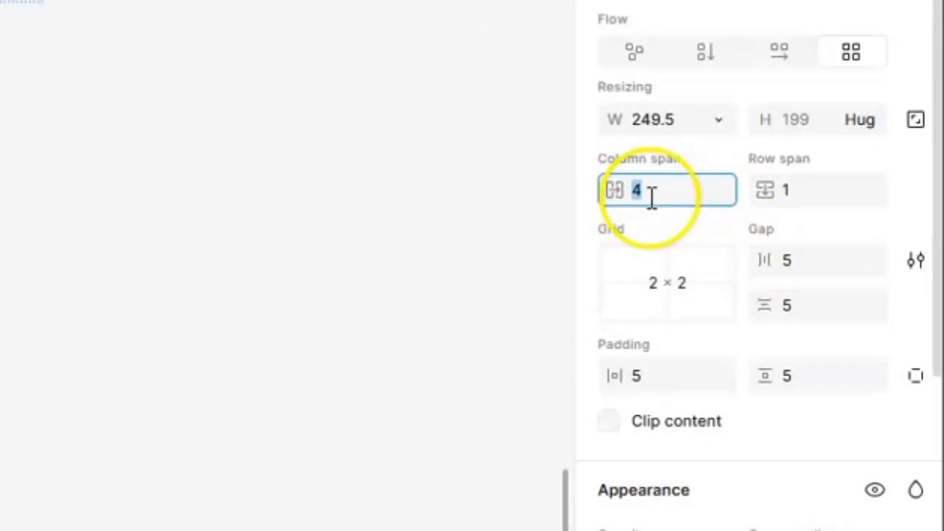
text(5)
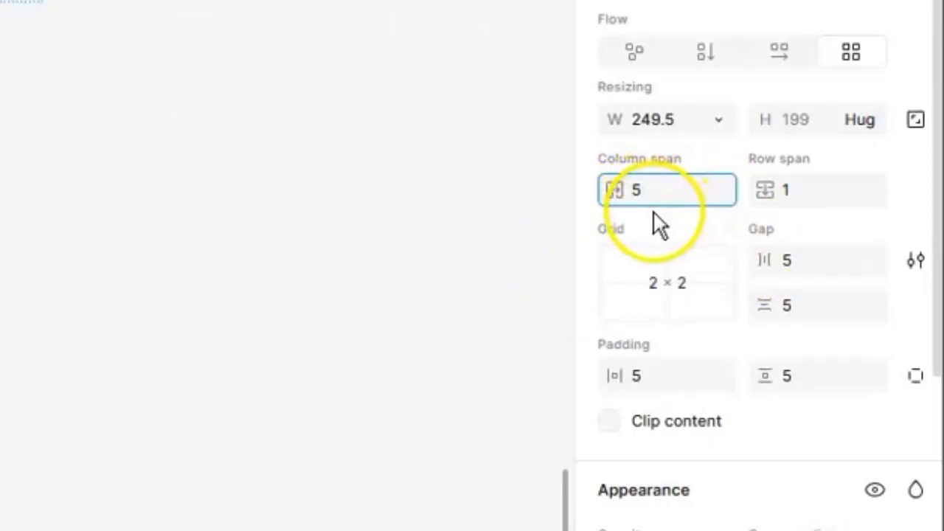
click(652, 214)
click(652, 202)
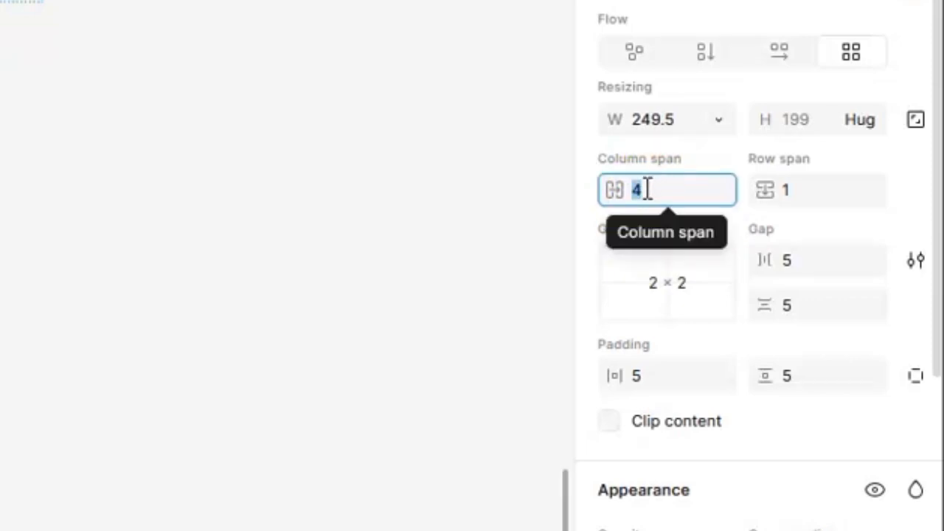
text(5)
key(Return)
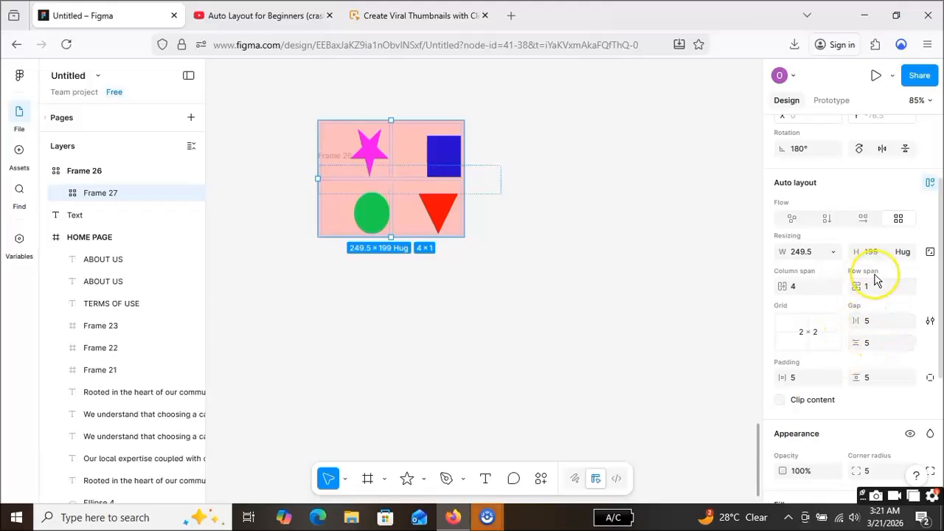
Step: Review the nested frame's height resizing options and set it to a fixed height of 199
click(907, 255)
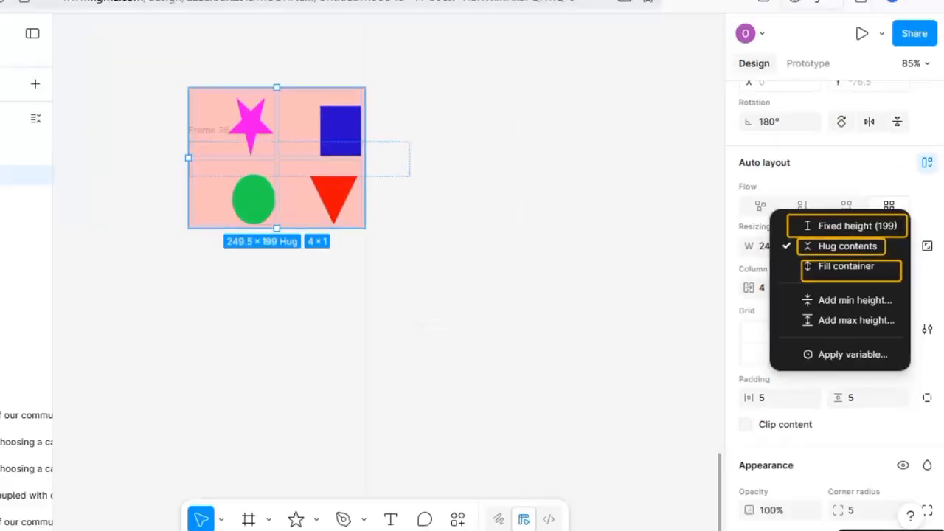
key(Escape)
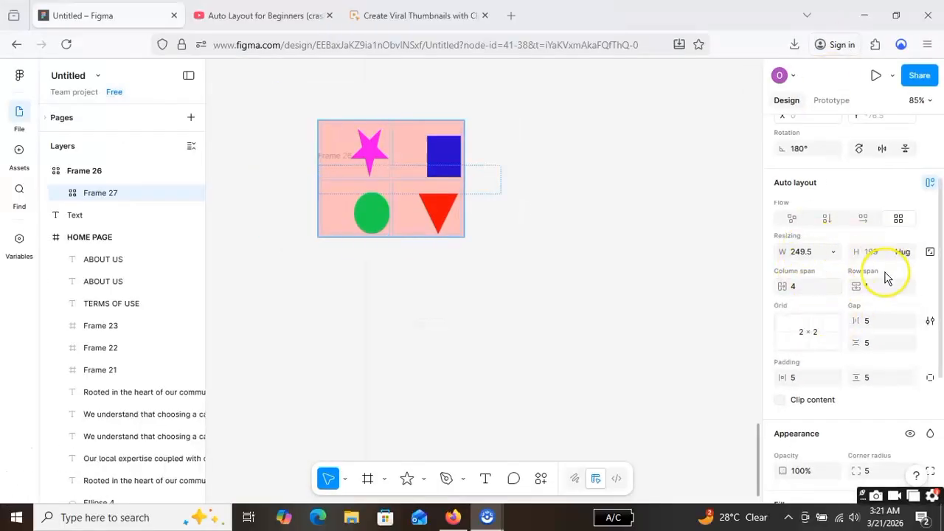
click(341, 138)
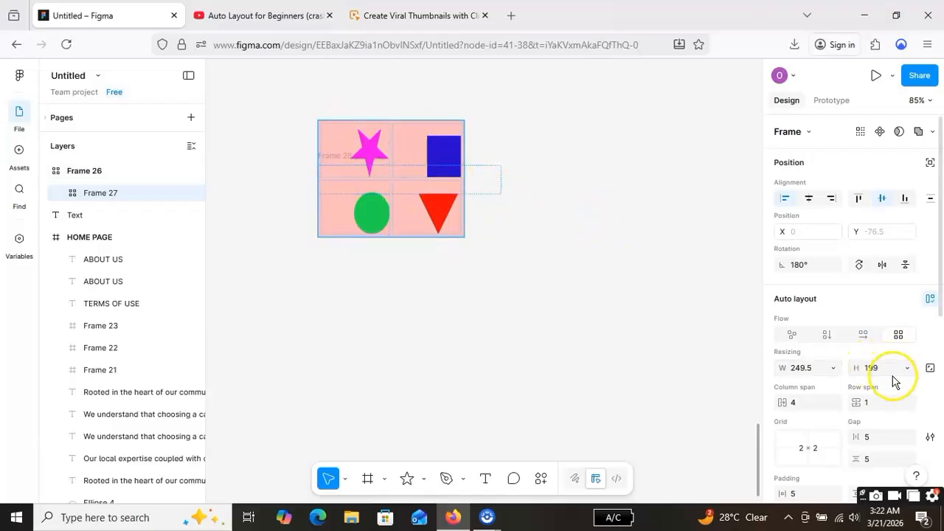
click(907, 370)
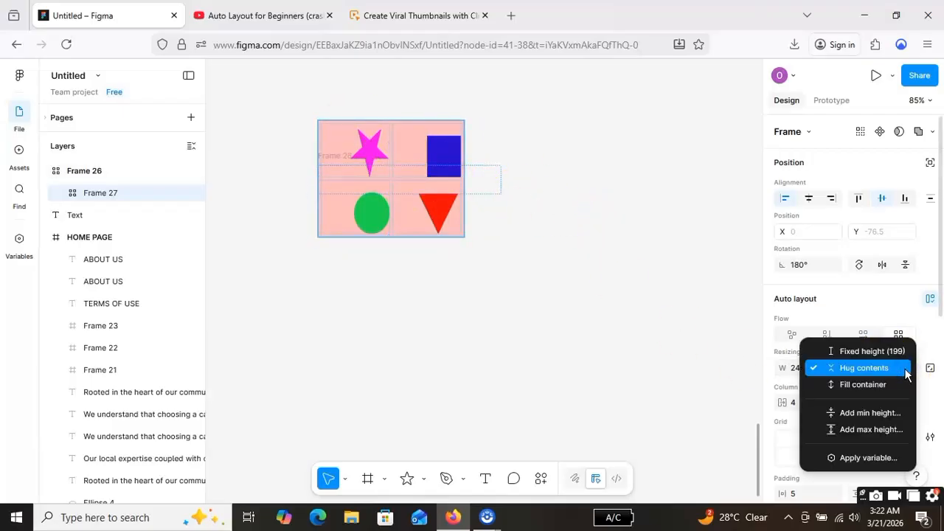
click(898, 353)
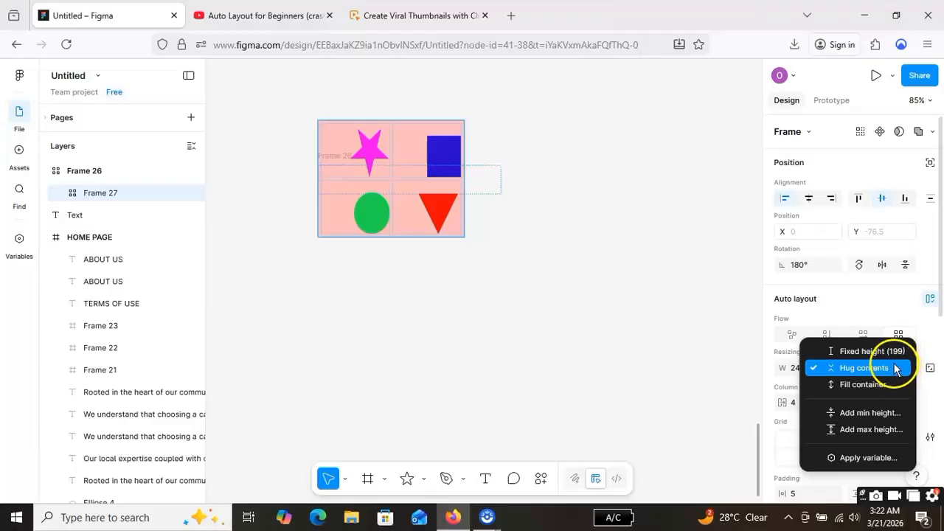
click(891, 351)
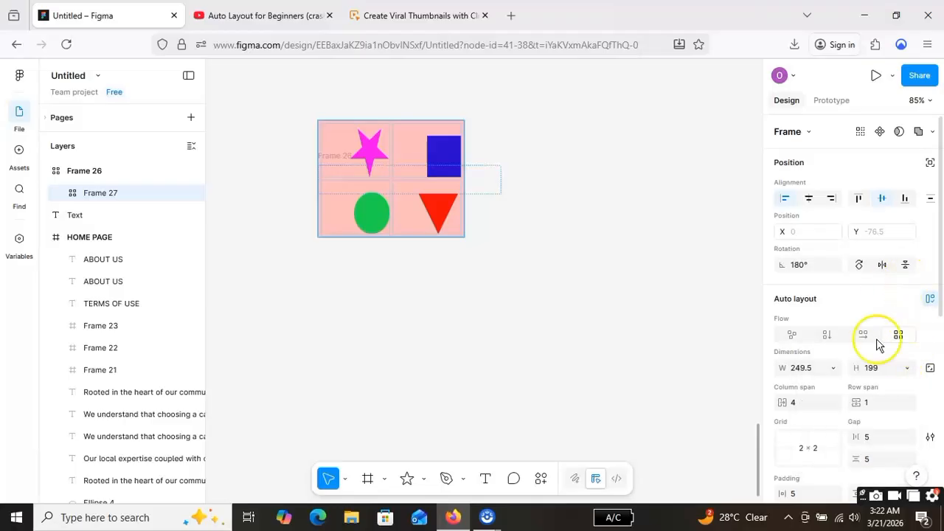
click(906, 368)
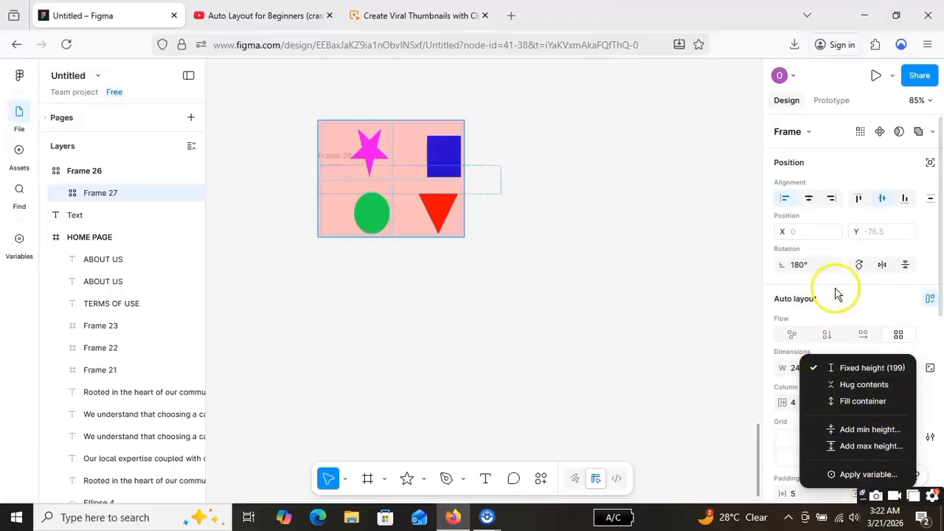
click(839, 293)
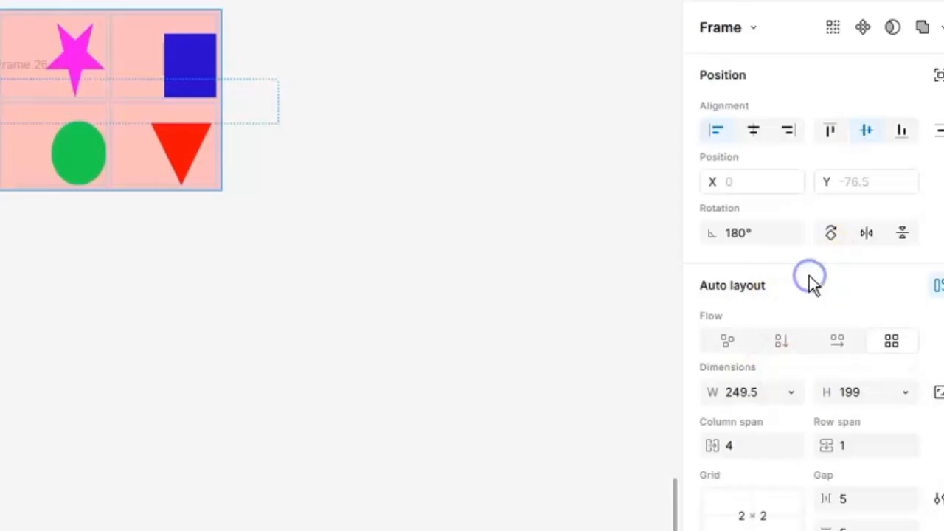
Step: Flip the nested frame vertically and horizontally, and rotate it right in 90° turns to 180°, with the circle and triangle in the upper row
click(903, 233)
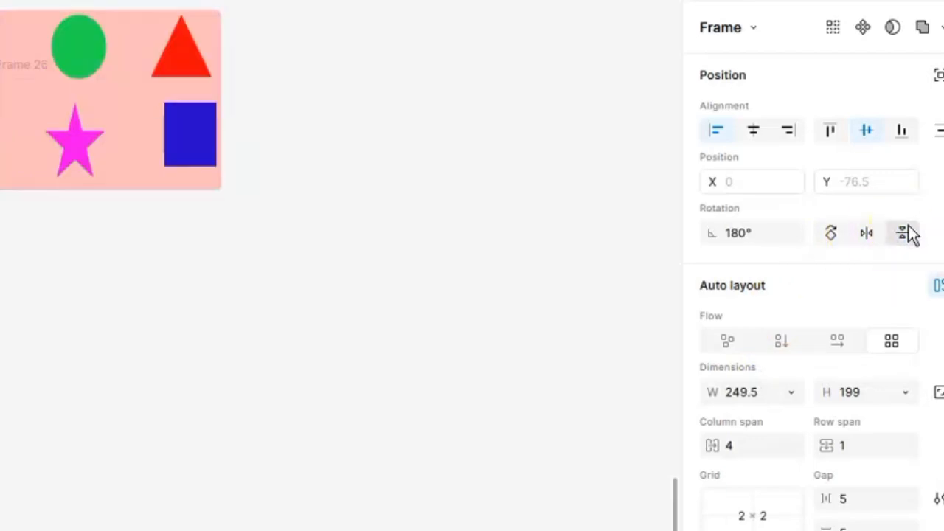
click(870, 235)
click(900, 234)
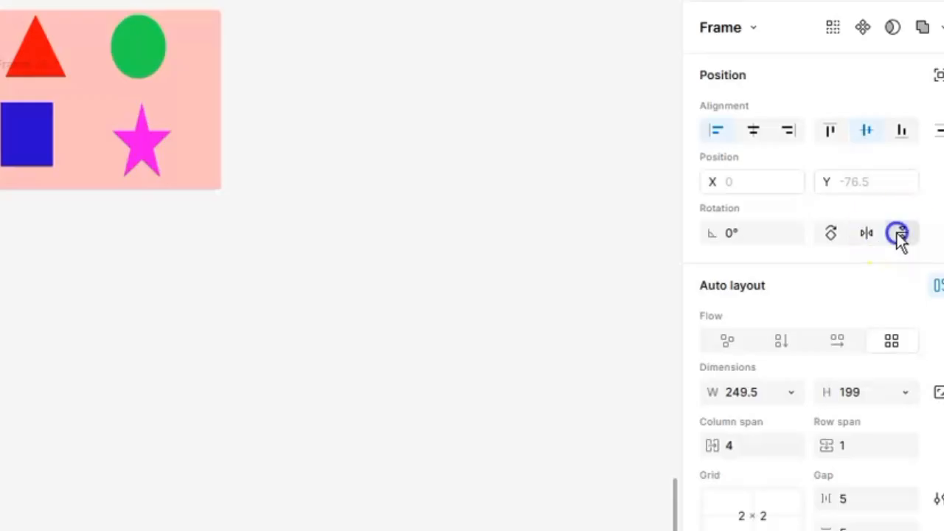
click(833, 235)
click(835, 234)
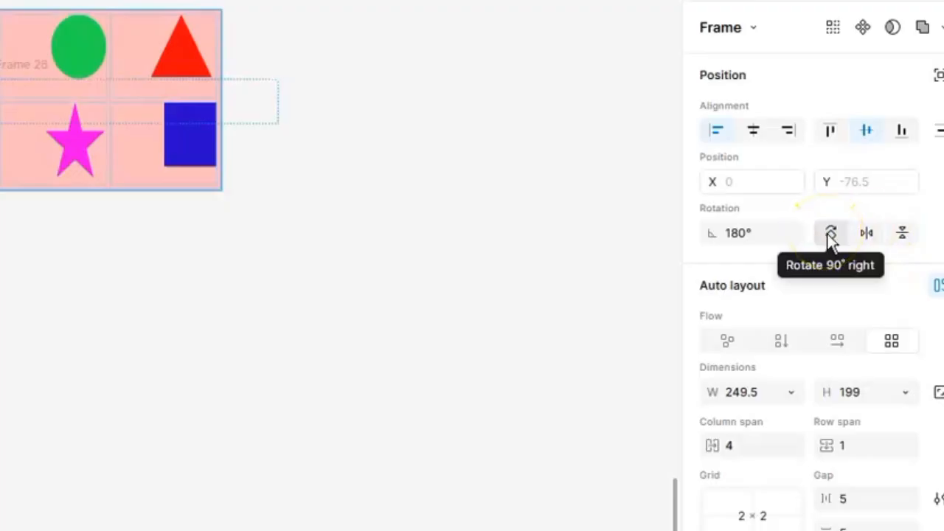
Step: Take the nested frame out of Frame 26's layout flow at X 0, Y 2 and make its width hug its contents
click(831, 132)
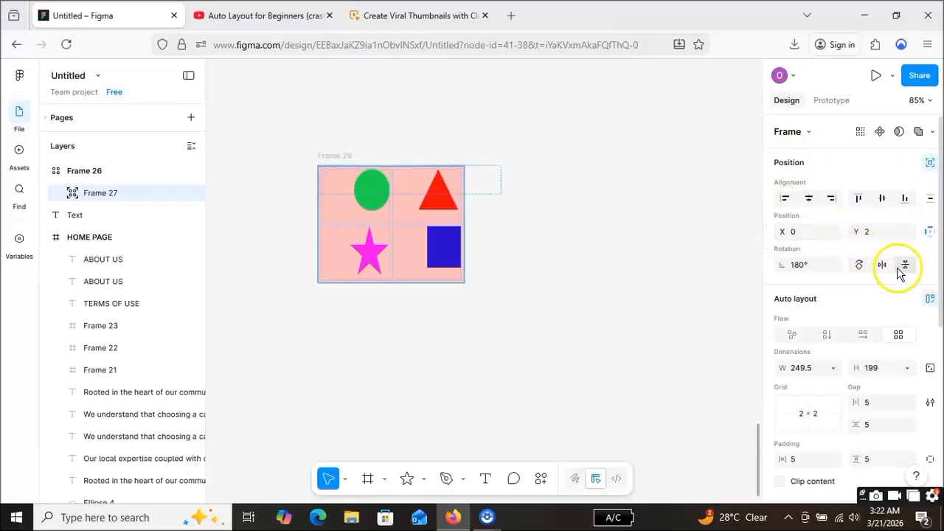
scroll(788, 268, down, 2)
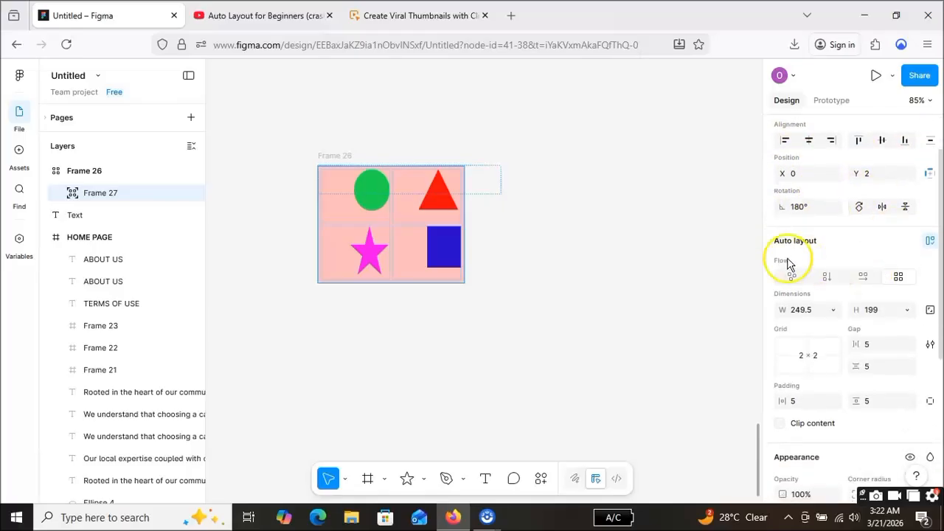
scroll(847, 291, down, 3)
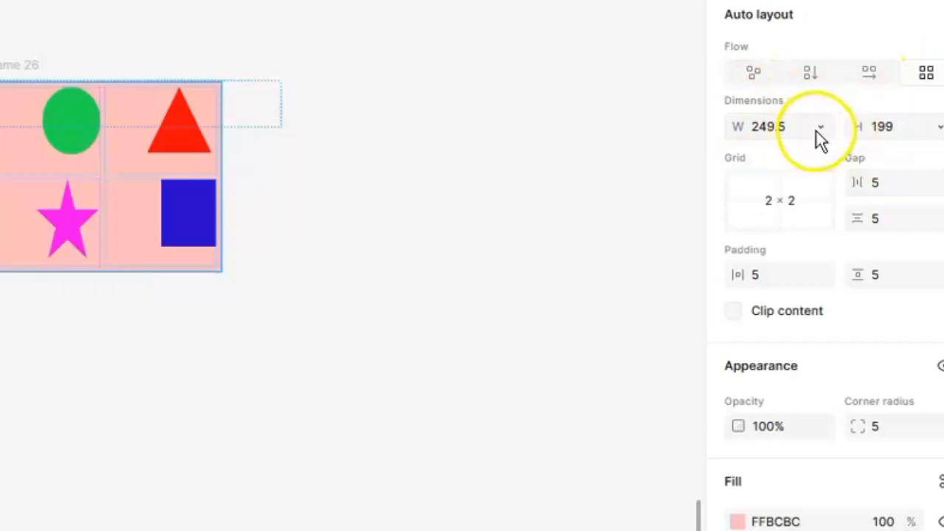
click(830, 194)
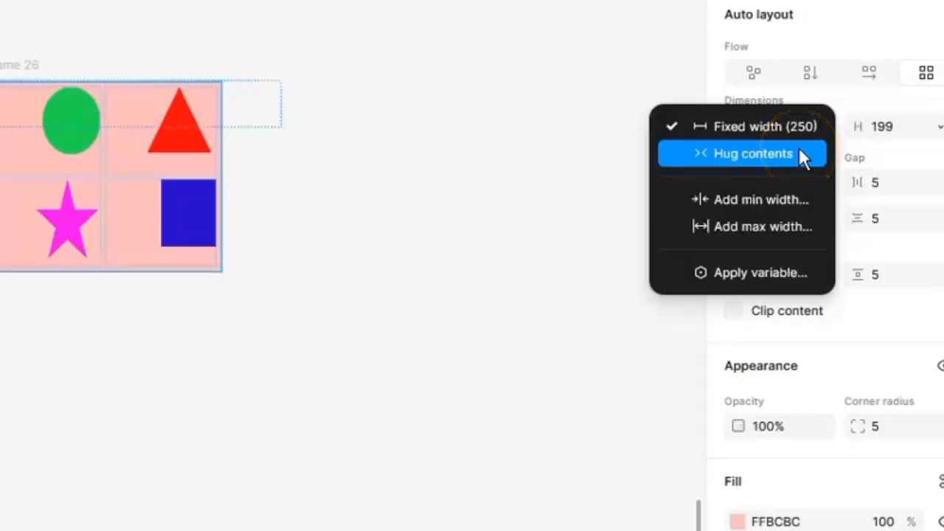
click(799, 149)
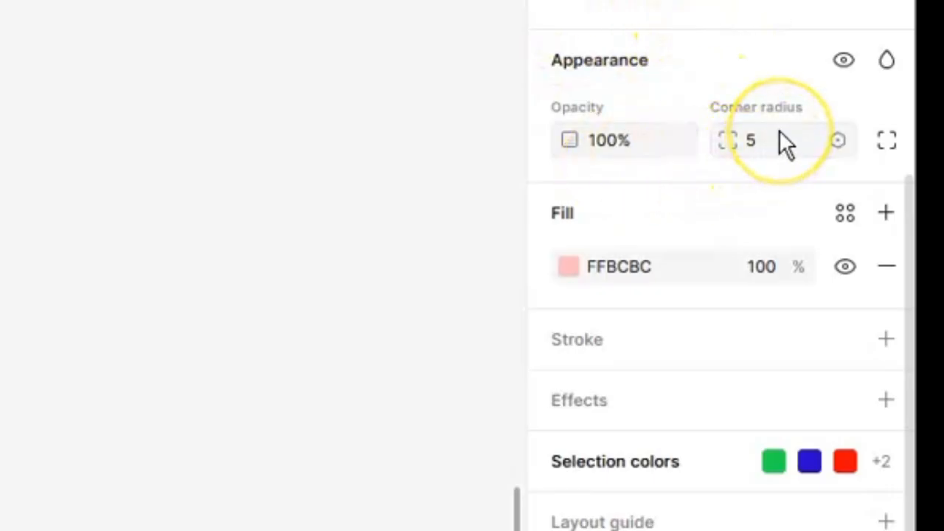
Step: Set the nested frame's corner radius to 10 and deselect it
click(689, 140)
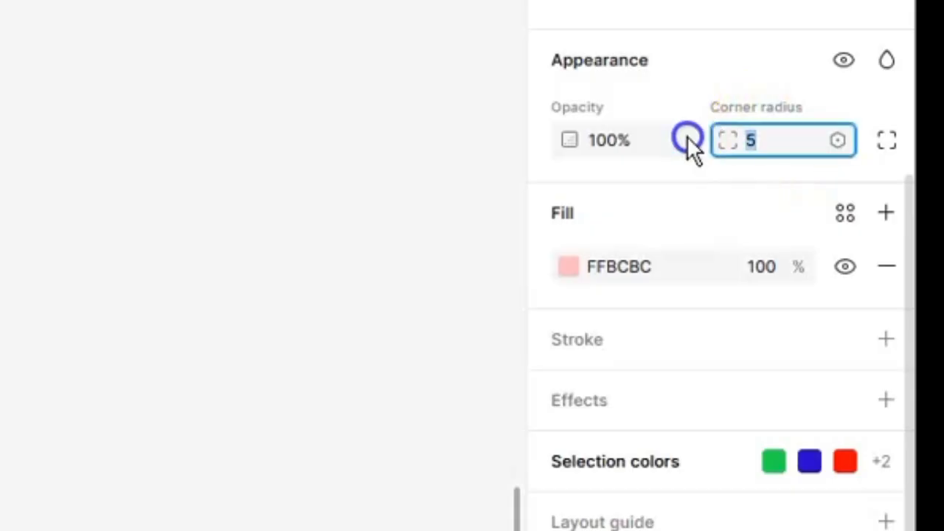
text(10)
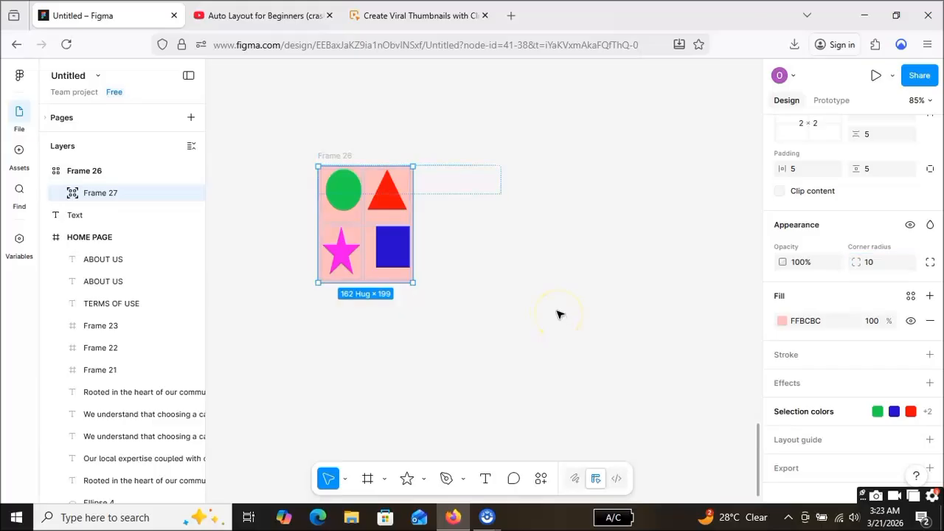
click(555, 281)
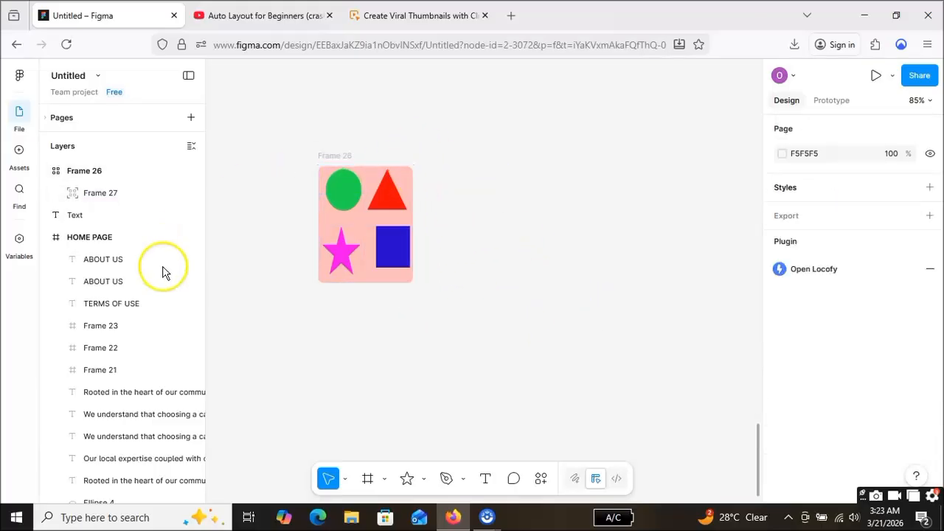
Step: Examine Frame 26 up close, along with the nested frame's position, auto layout and appearance settings
click(47, 172)
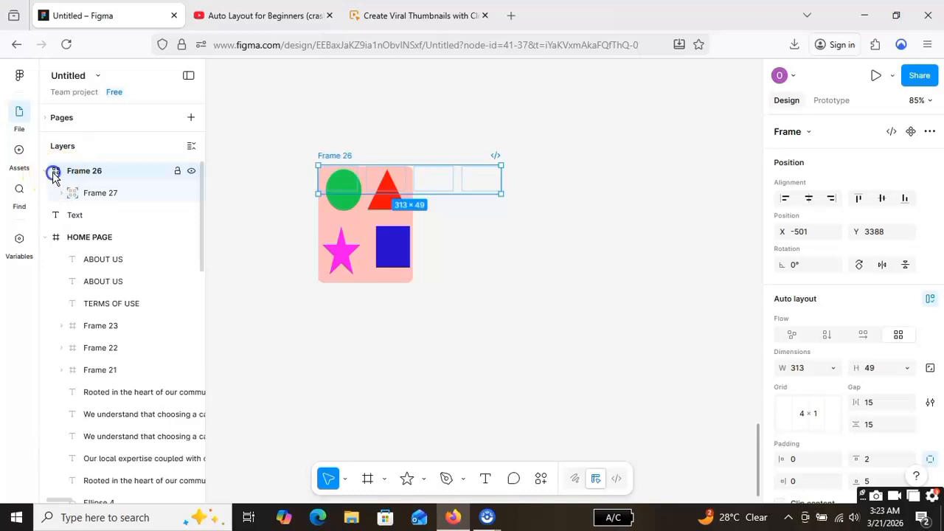
double_click(53, 175)
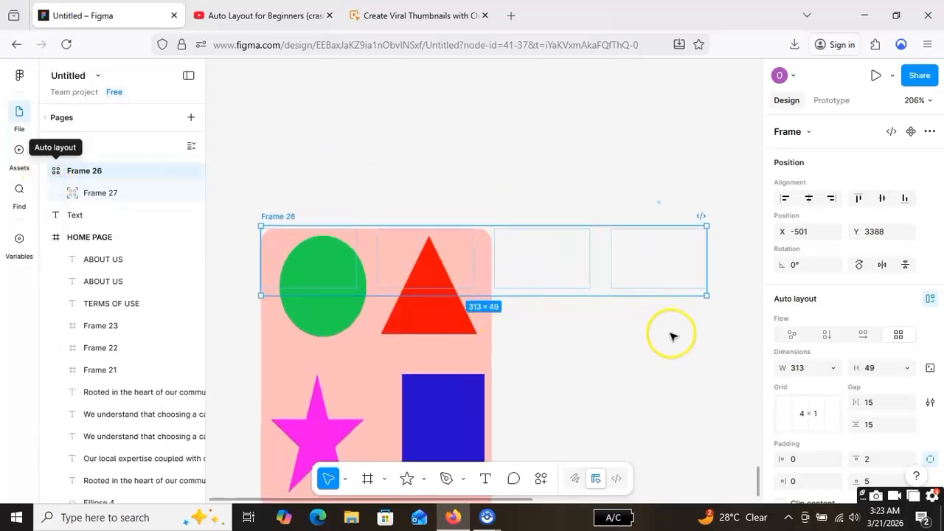
scroll(671, 336, down, 2)
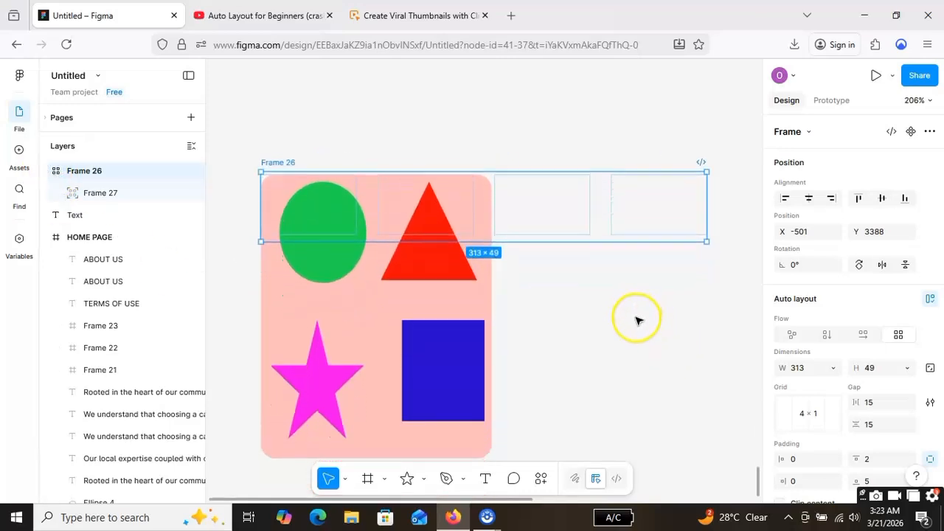
scroll(638, 320, down, 3)
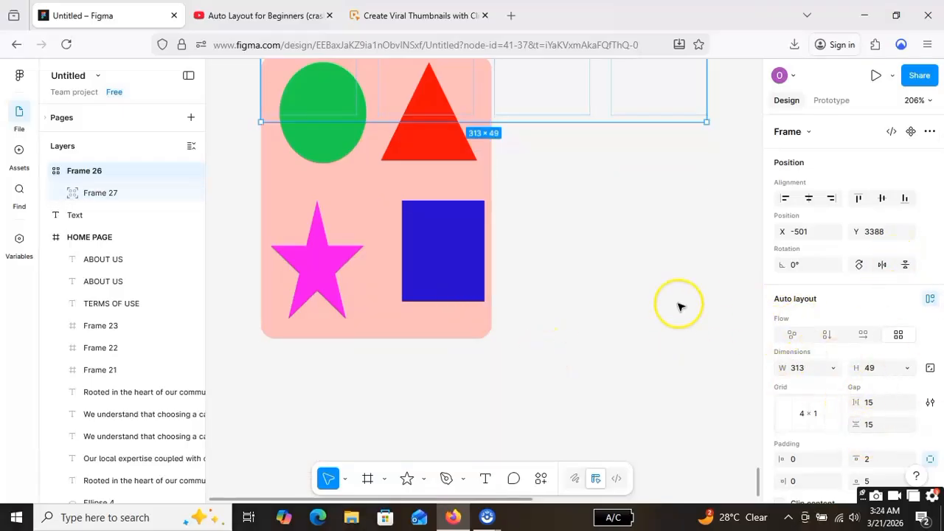
click(470, 332)
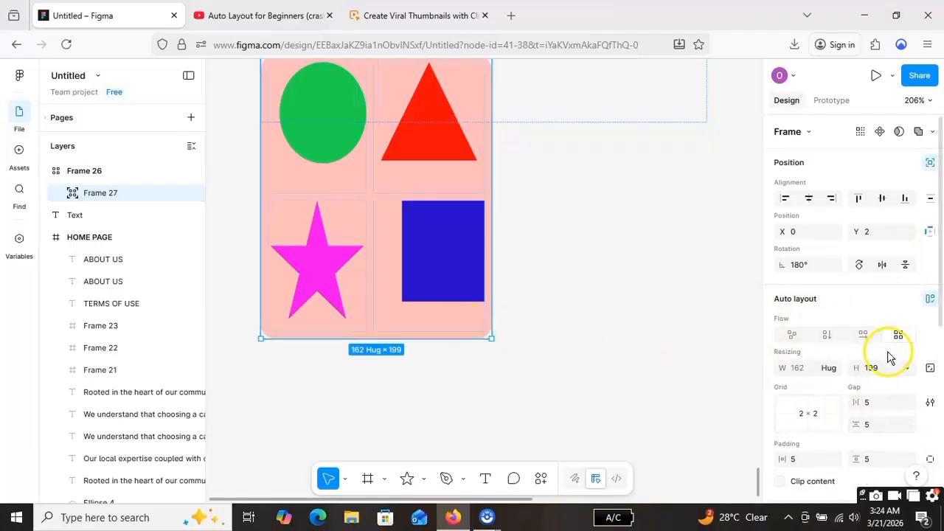
scroll(883, 335, down, 1)
scroll(883, 335, down, 2)
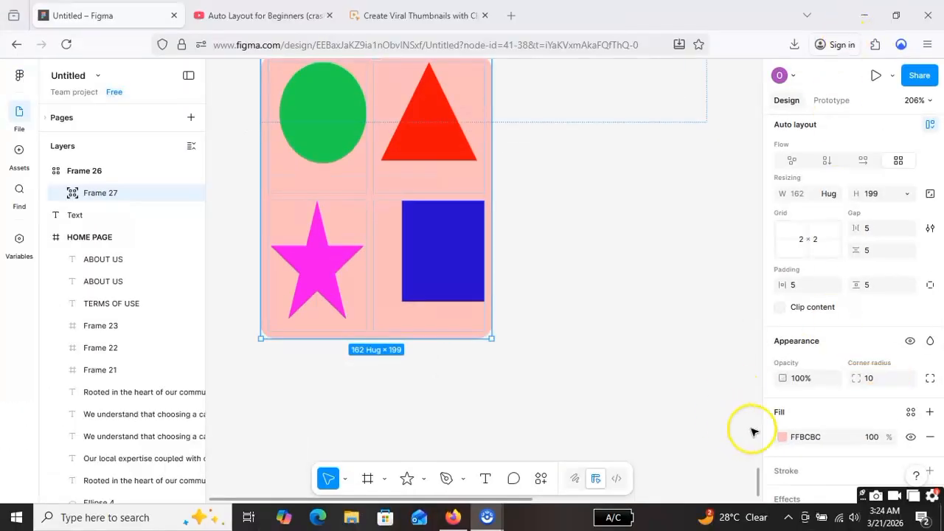
scroll(850, 410, up, 3)
scroll(851, 413, down, 5)
scroll(771, 295, up, 6)
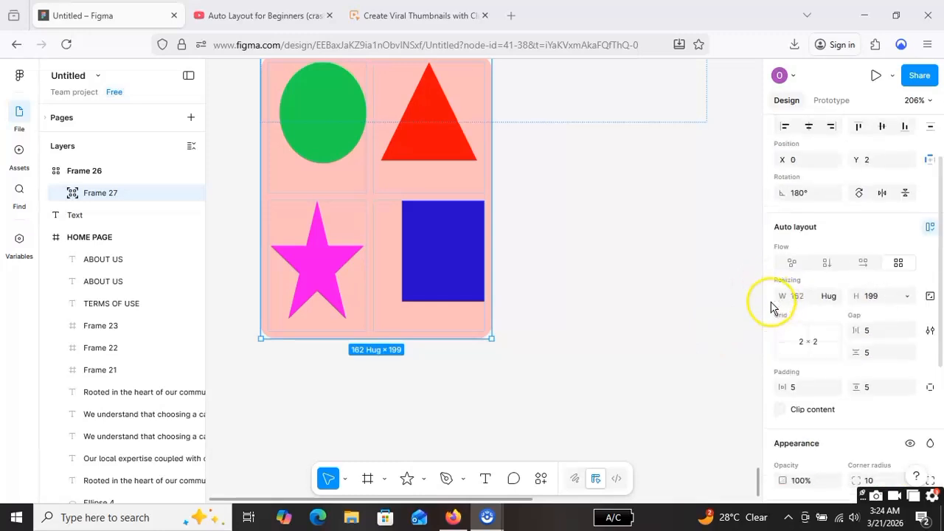
Step: Move the nested frame of shapes down and to the right, to about X 29, Y 54 relative to Frame 26
click(600, 219)
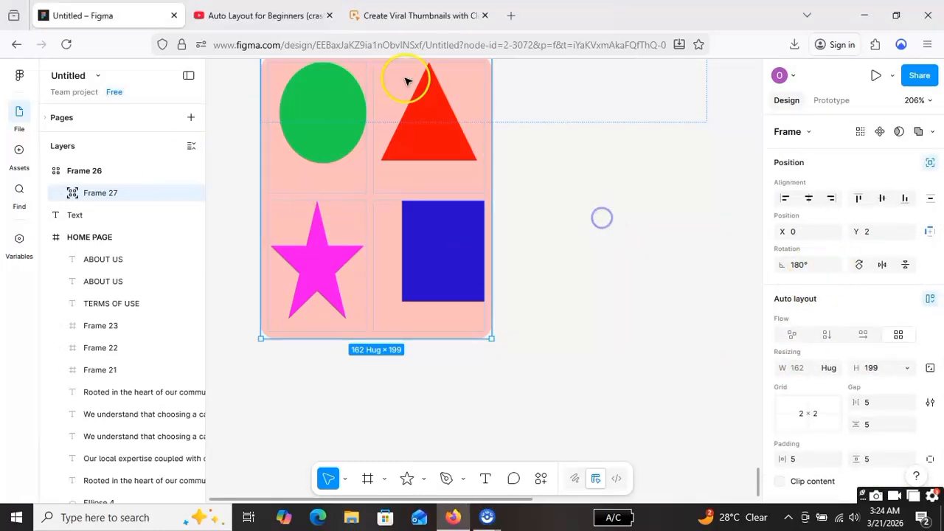
click(379, 204)
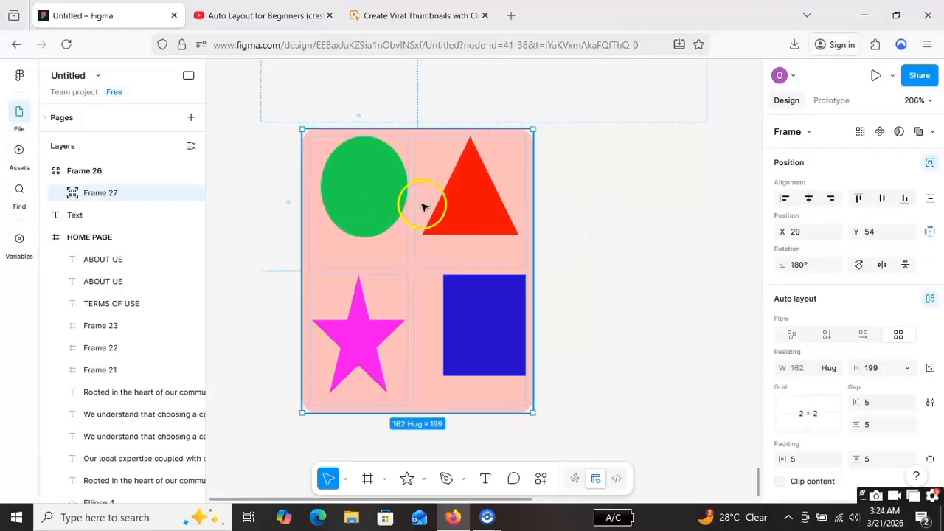